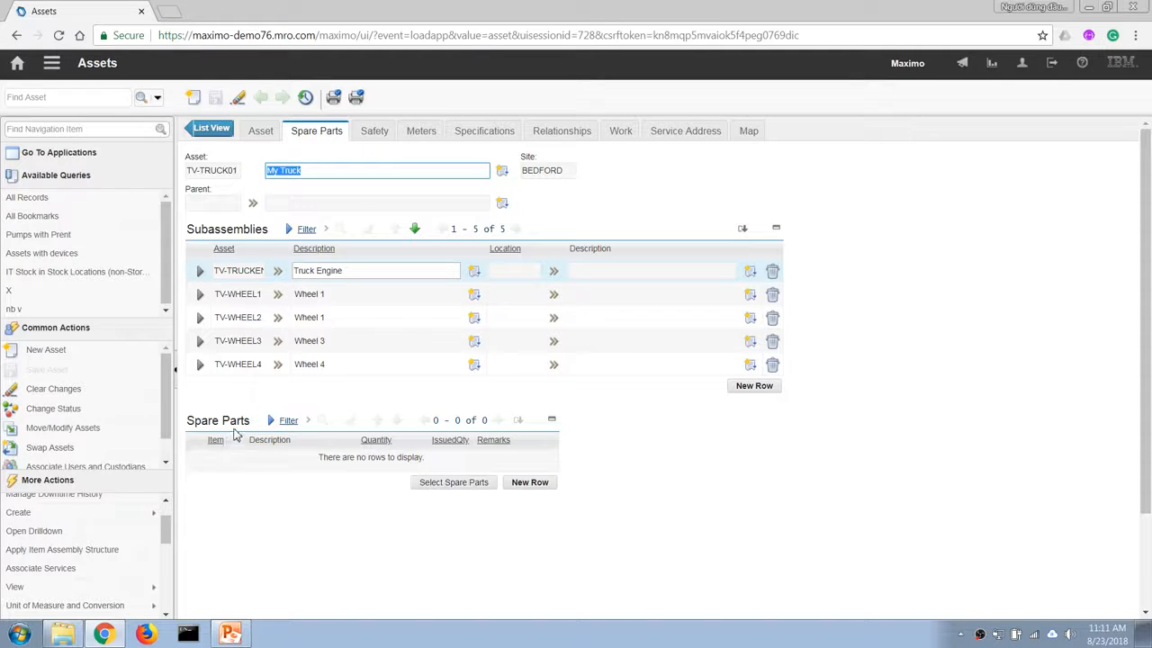
Step: Open the Item Master application from the Inventory module and start a new item record
left_click(54, 74)
mouse_move(140, 263)
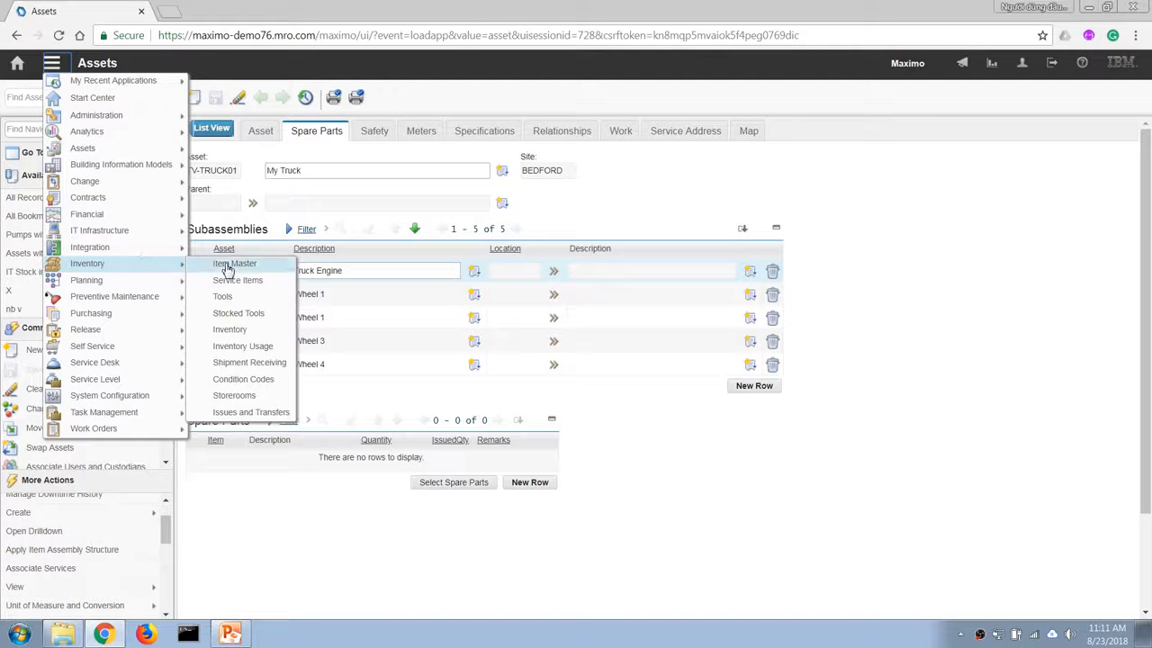
left_click(234, 263)
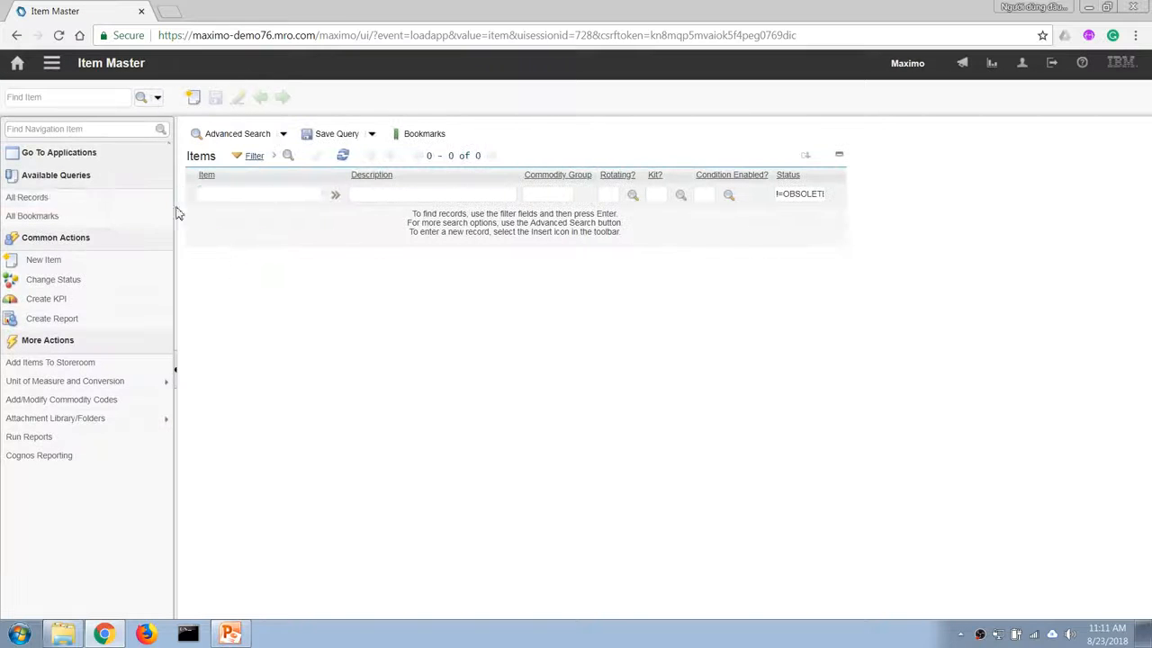
left_click(194, 98)
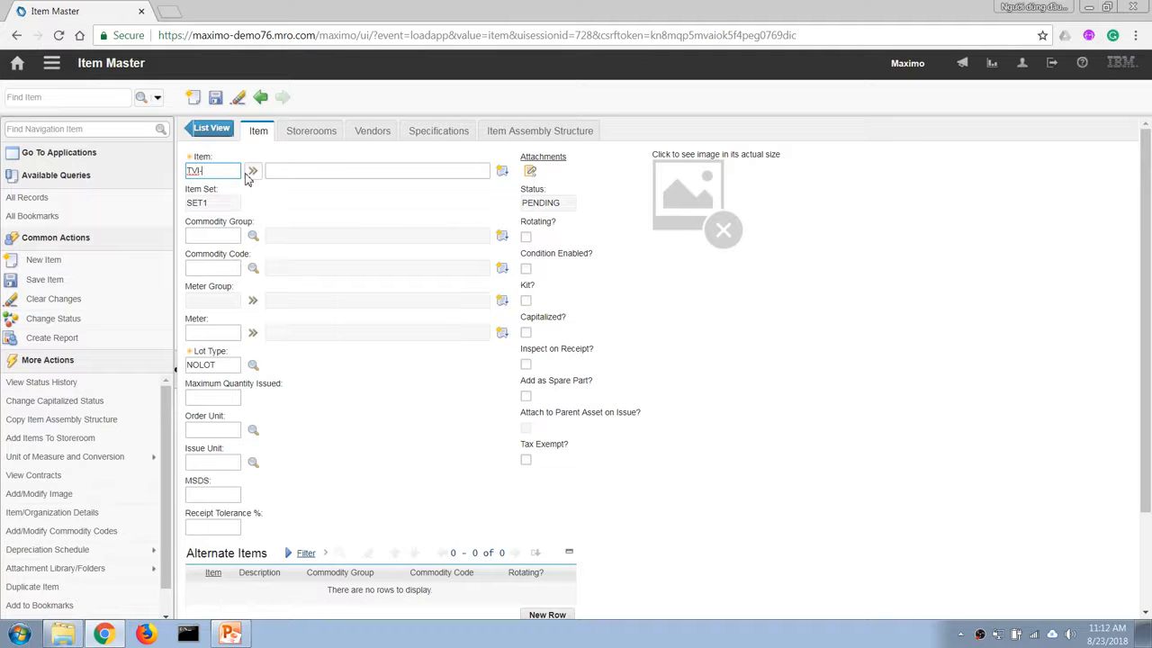
Step: Enter TVI-1001 as the new item's number and "Oil, Engine" as its description
type("TVI-1001")
key("Tab")
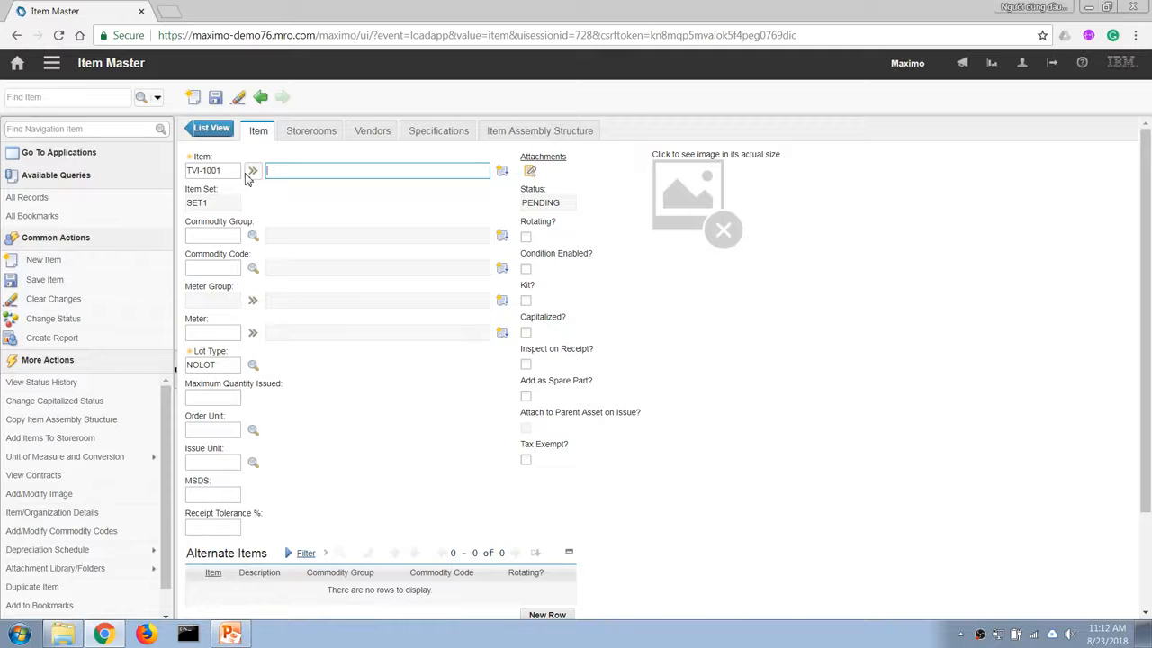
type("Oil G")
key("BackSpace")
type("E")
type("ngine")
key("Tab")
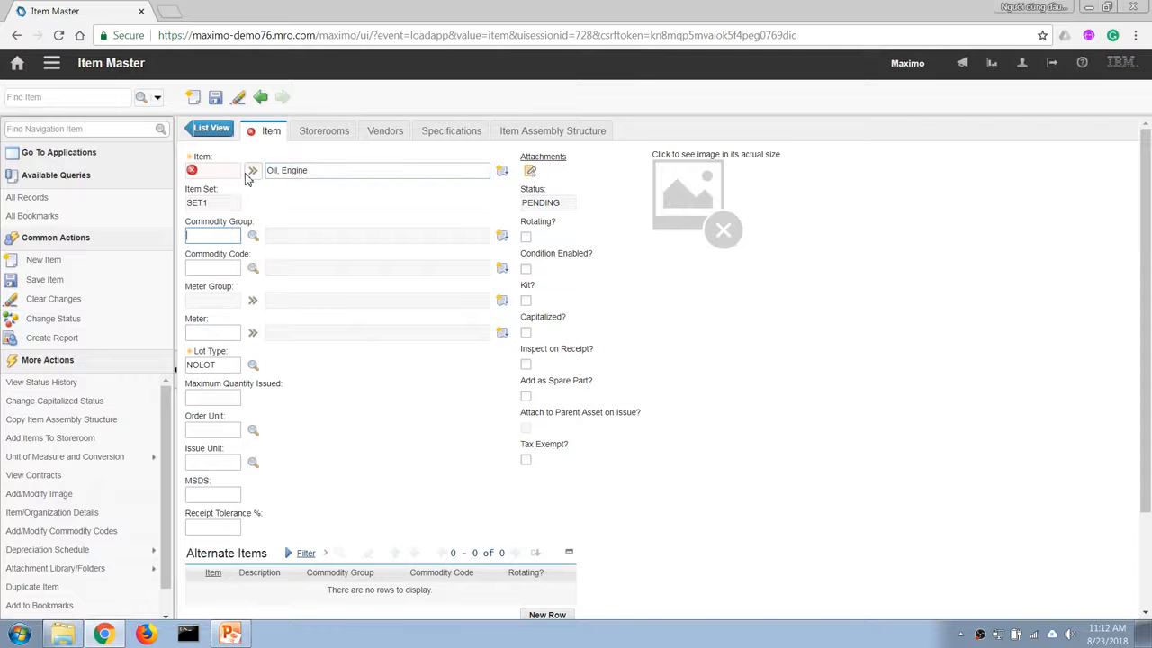
Step: Revert the item number flagged with an error, set it to TVI-1005 and save the Oil, Engine record
left_click(191, 171)
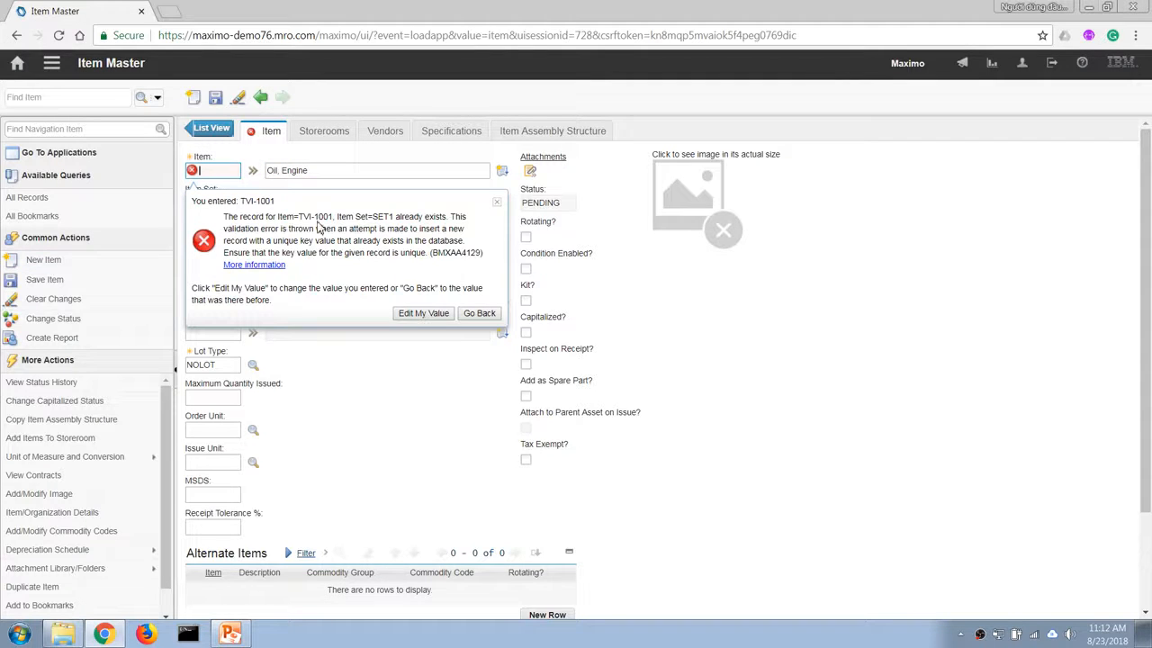
left_click(478, 314)
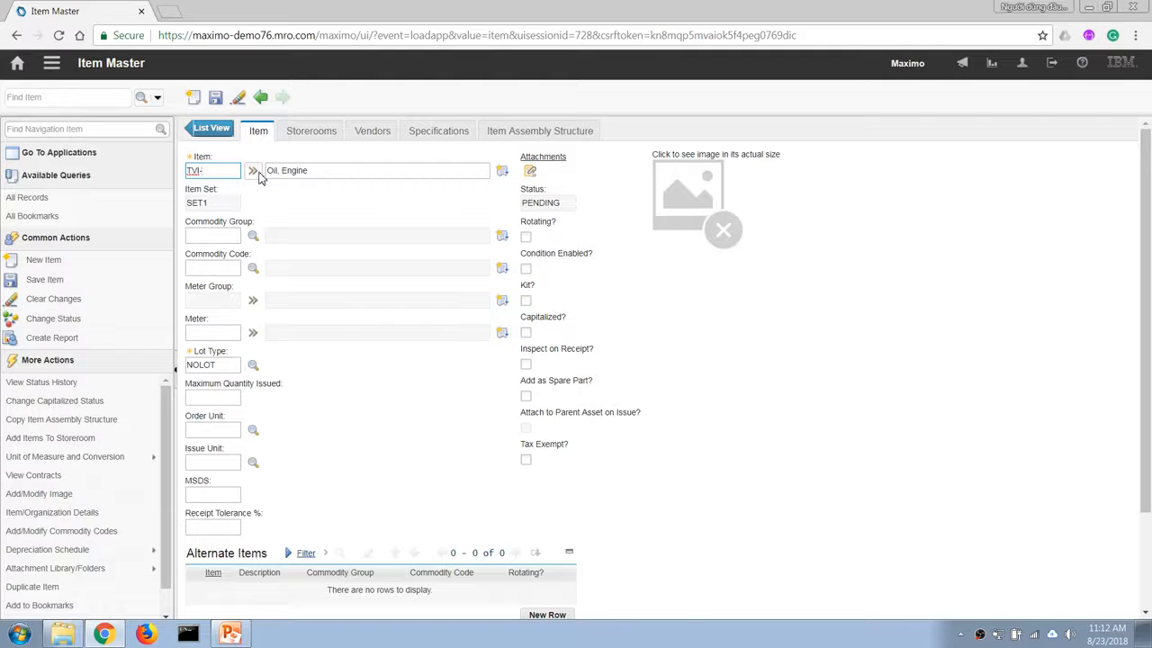
key("Tab")
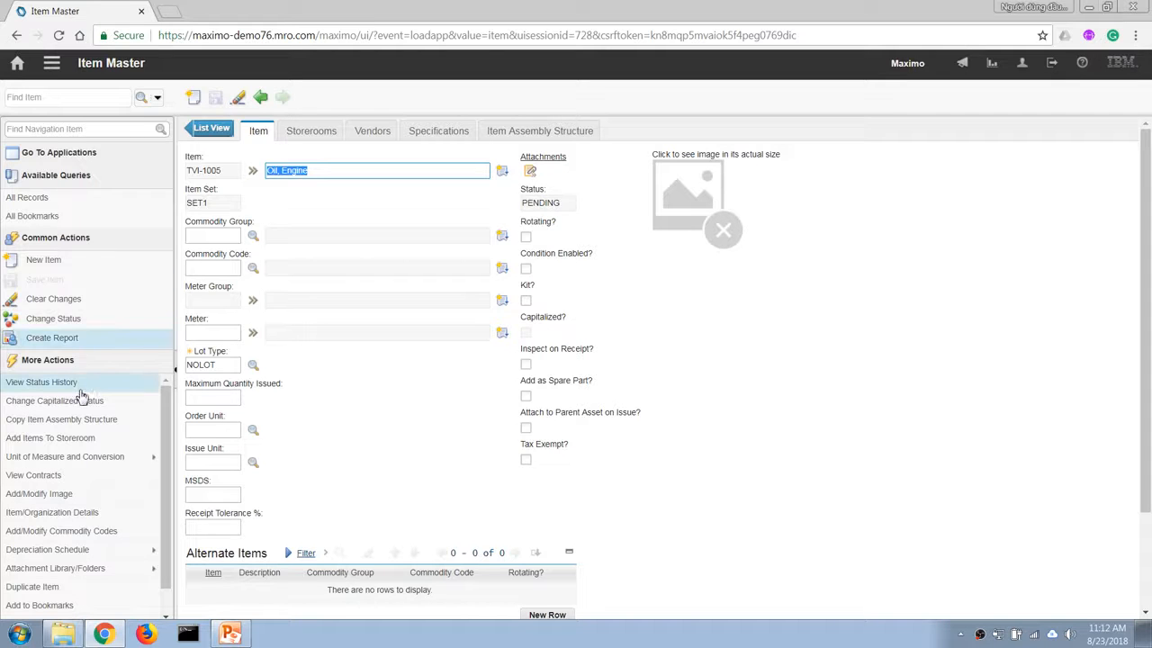
Step: Change the status of item TVI-1005 to Active, rolling the new status to organizations and inventory
left_click(72, 325)
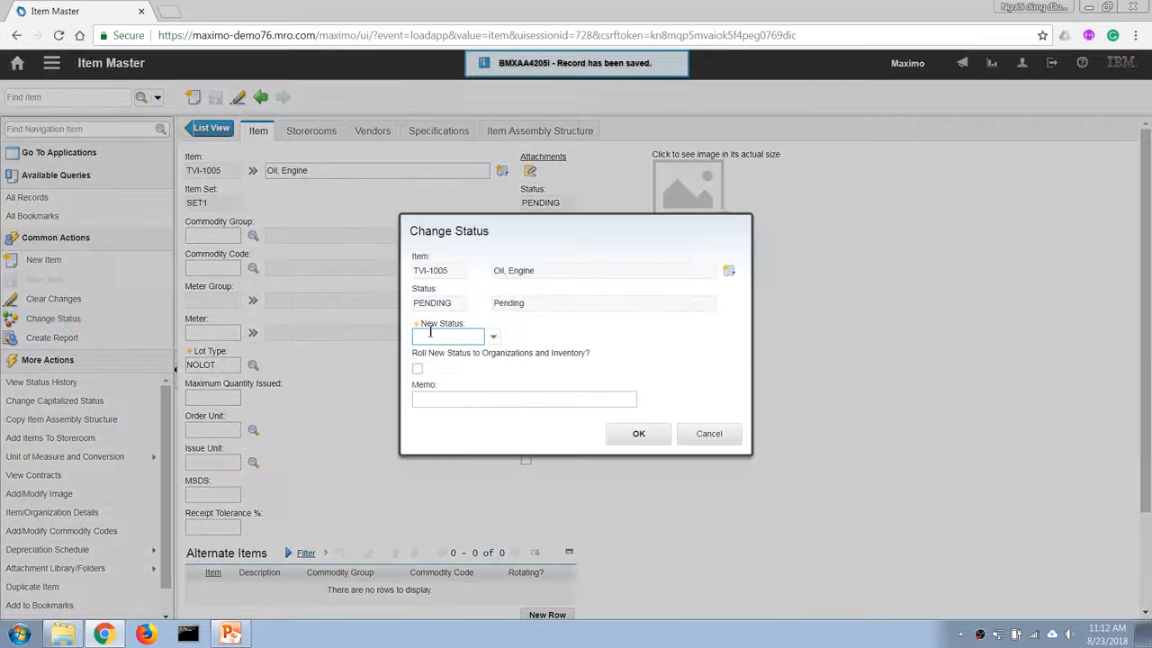
left_click(493, 335)
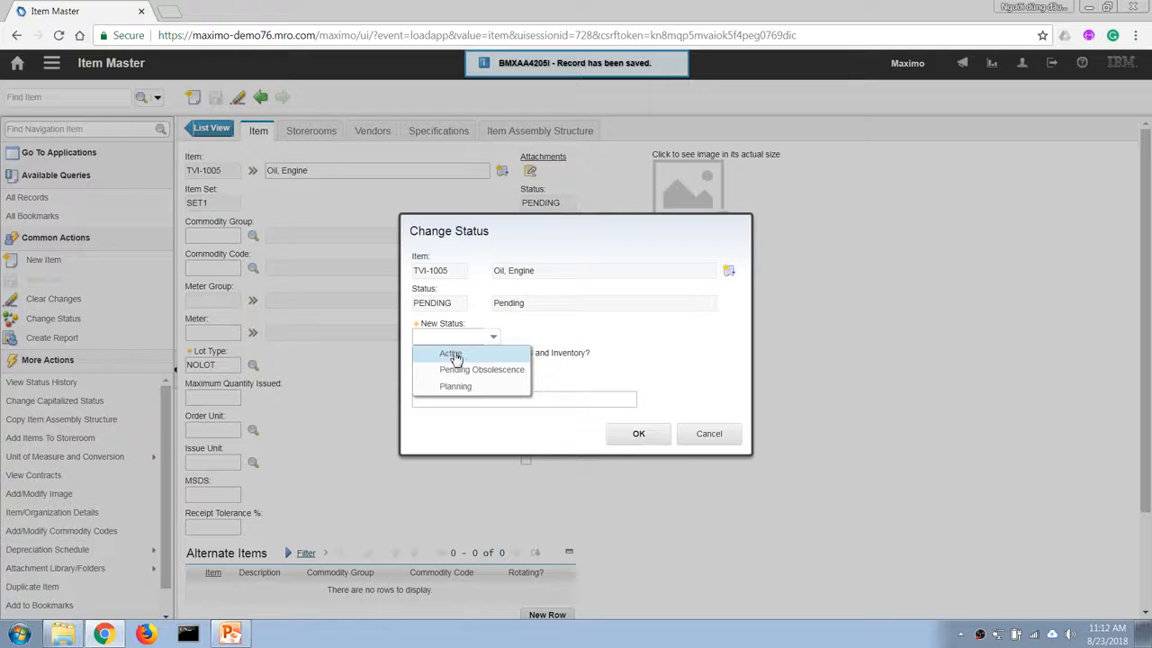
left_click(447, 357)
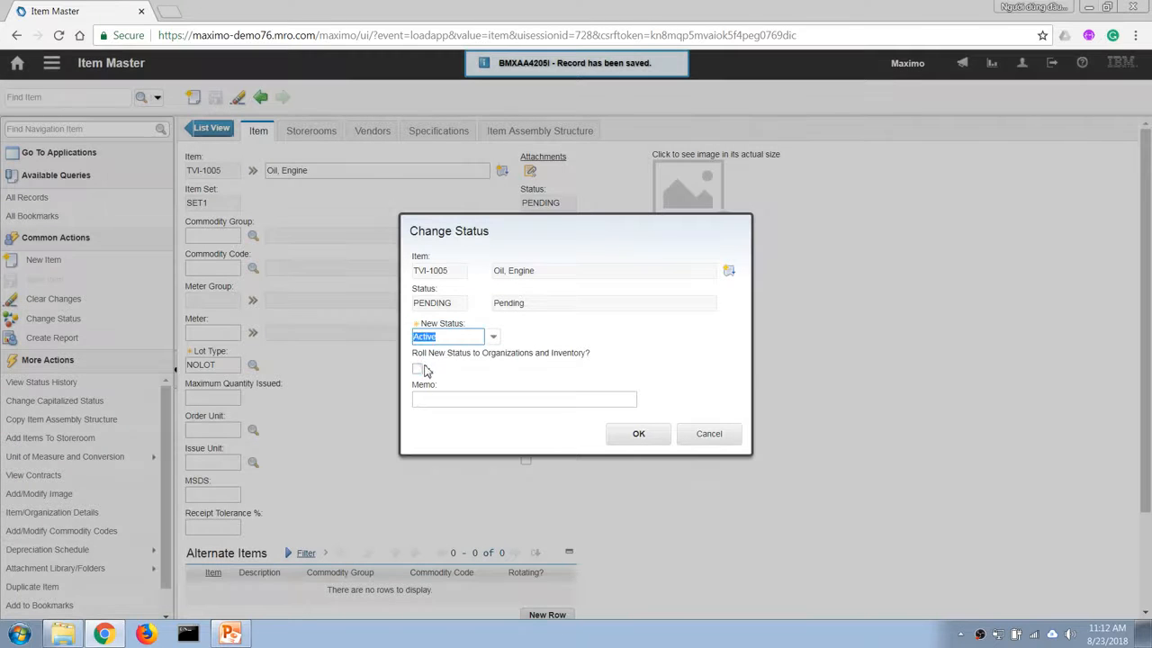
left_click(420, 371)
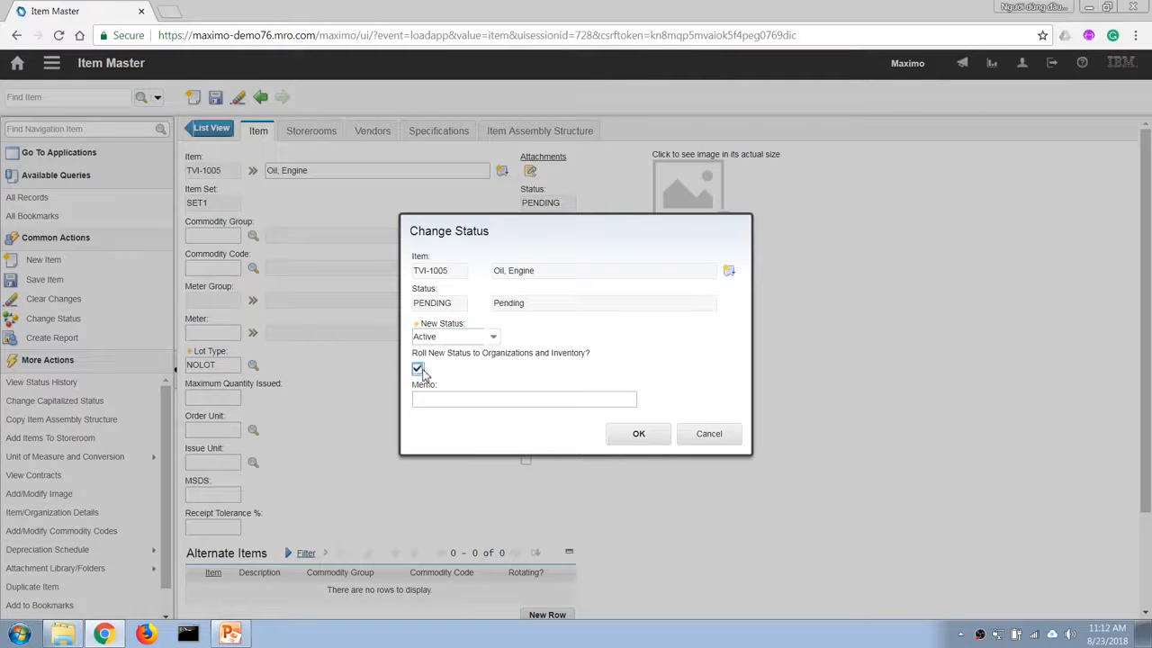
left_click(636, 435)
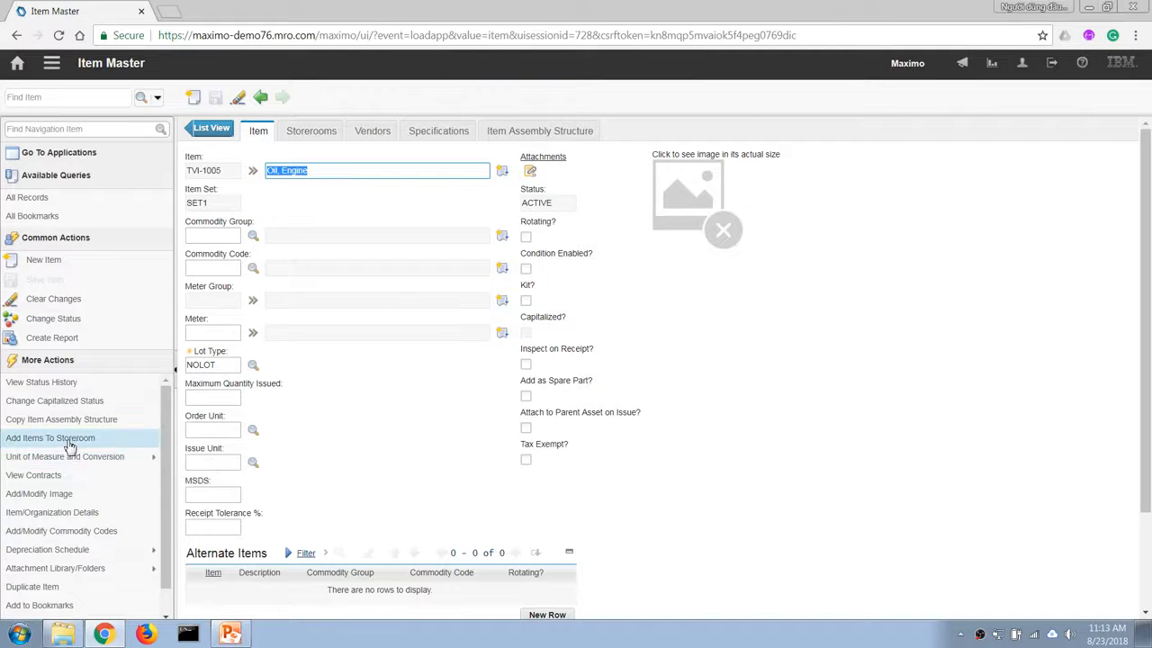
Step: Review the Item/Organization Details of item TVI-1005, checking its status in each organization, and close them without changes
mouse_move(74, 457)
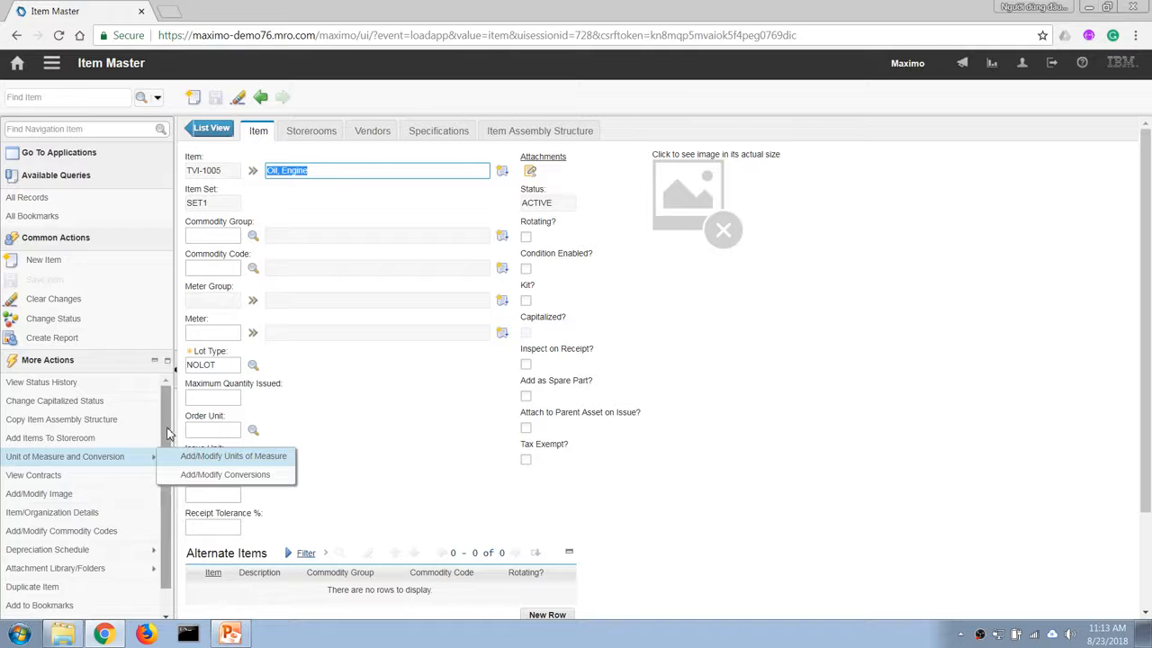
scroll(166, 431, "down", 1)
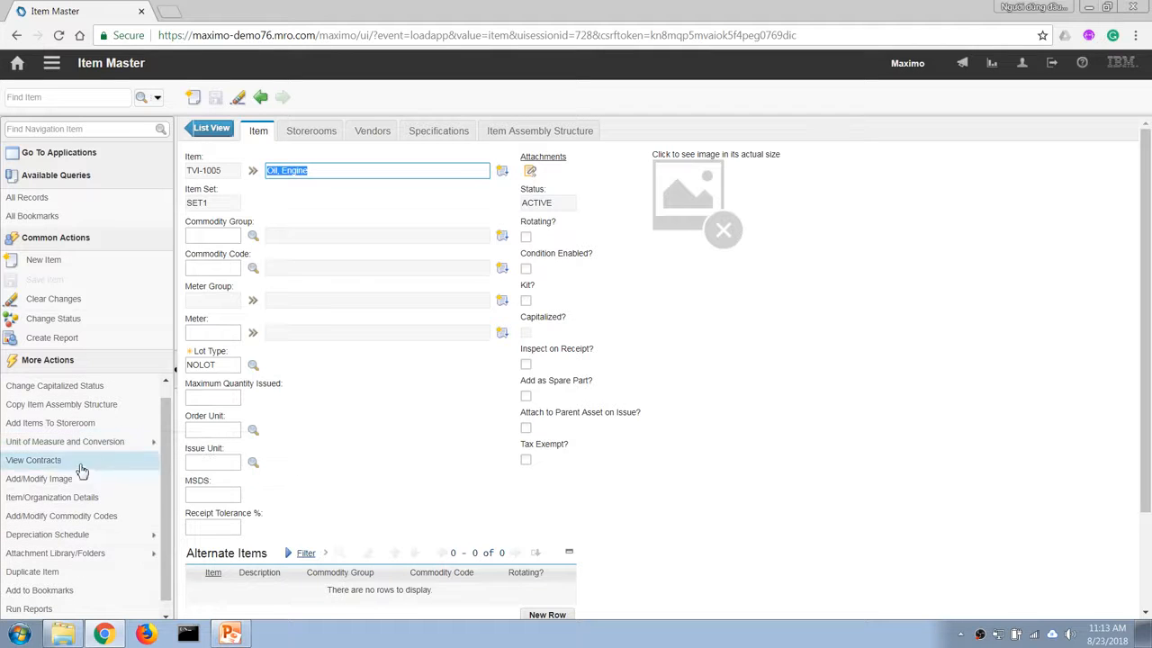
left_click(45, 498)
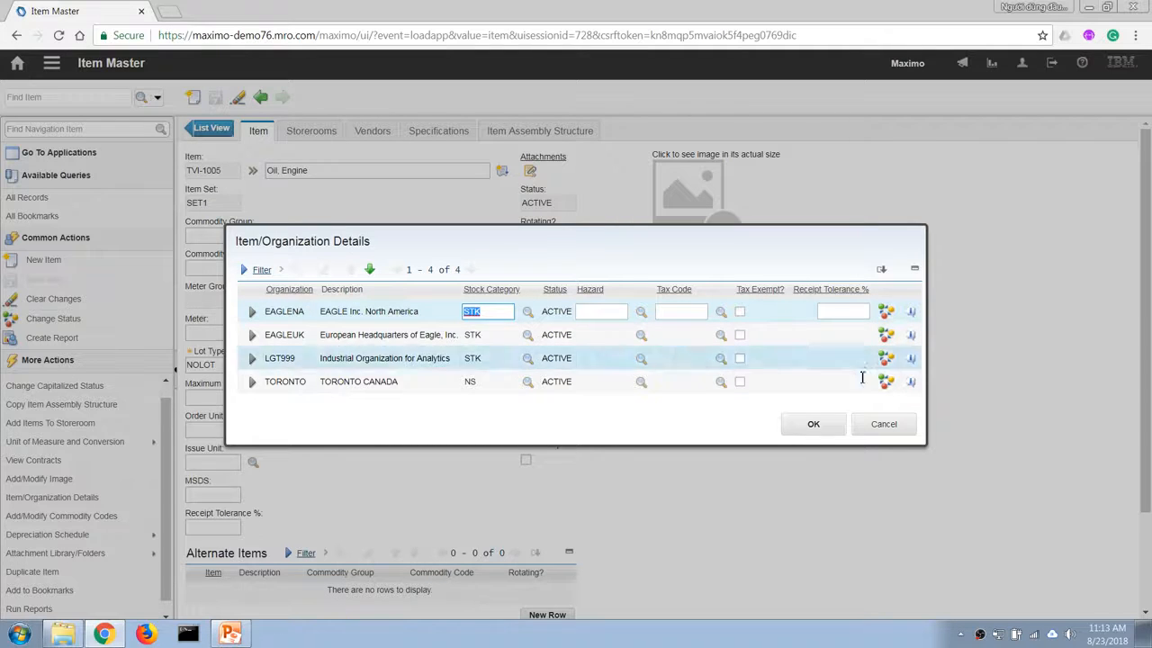
left_click(883, 426)
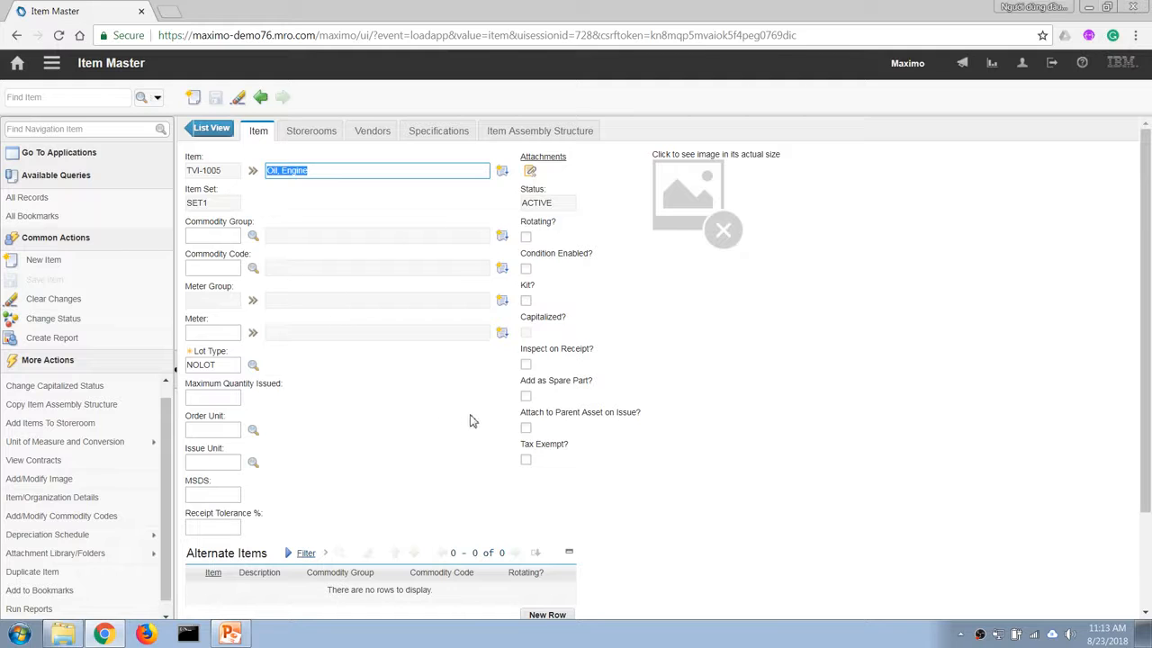
Step: Check the spare parts slide in PowerPoint, return to Maximo, and create and save item TVI-1006 described as "Wiper, Truck"
key("alt+Tab")
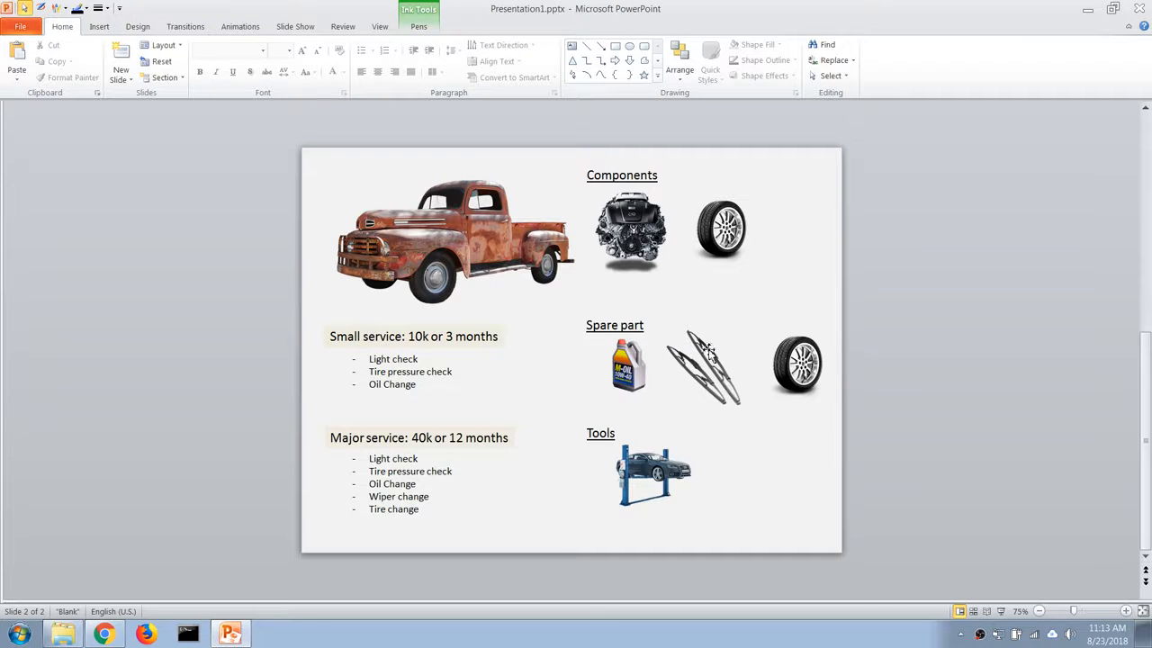
key("alt+Tab")
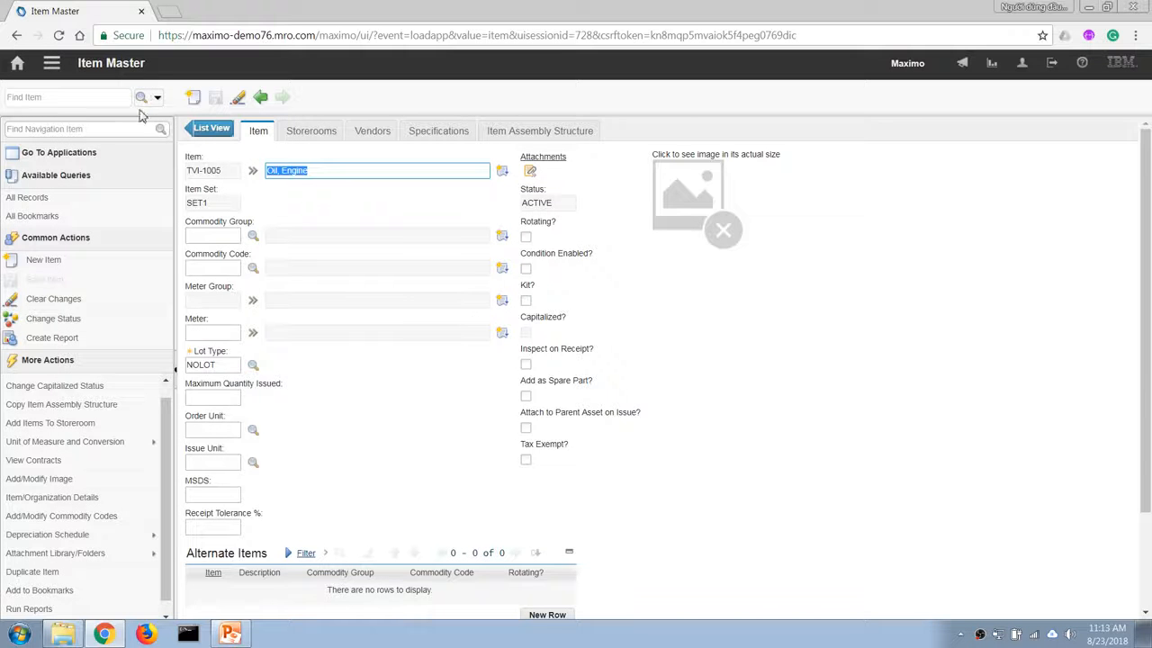
left_click(193, 97)
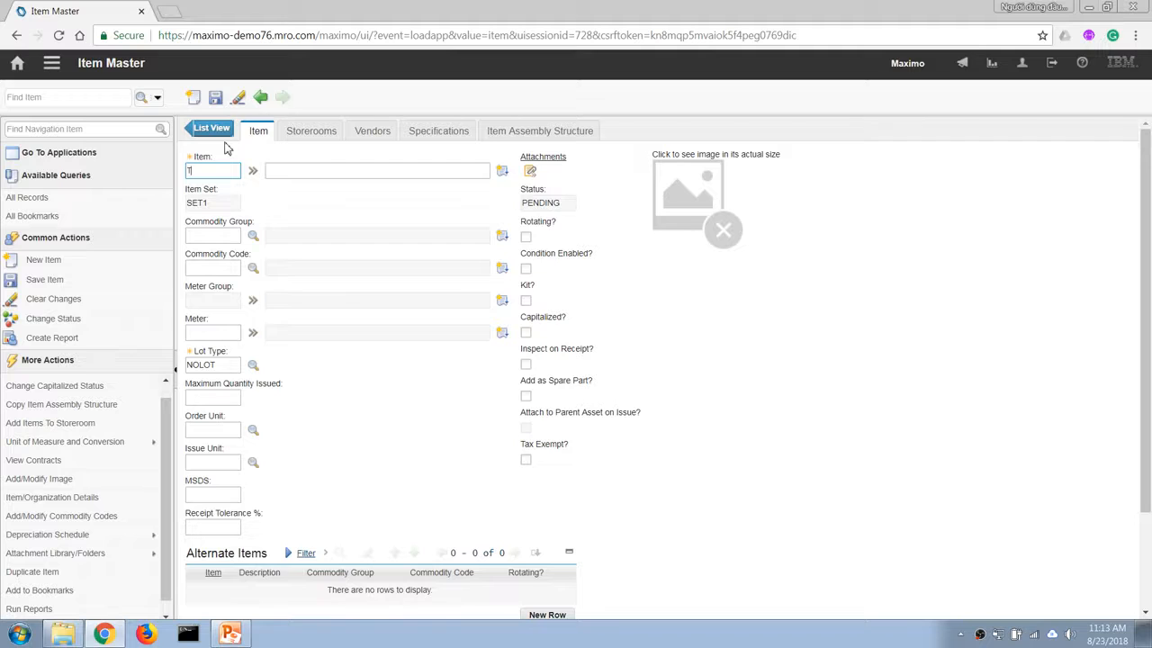
type("TVI-1006")
key("Tab")
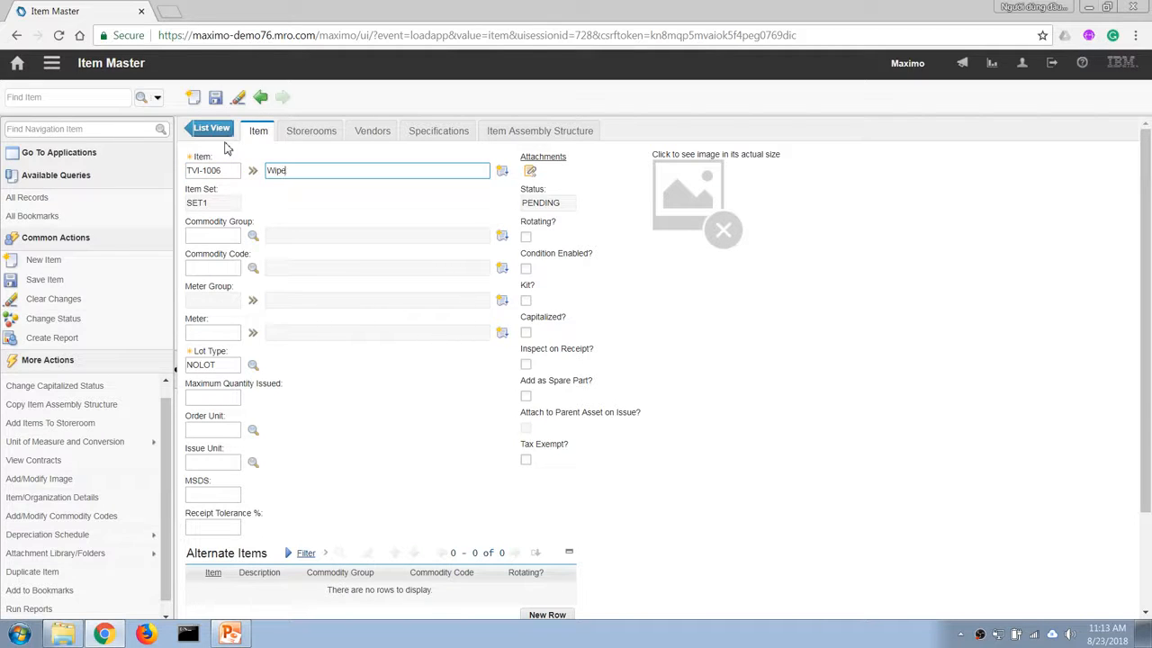
type("Wiper, Truck")
key("Tab")
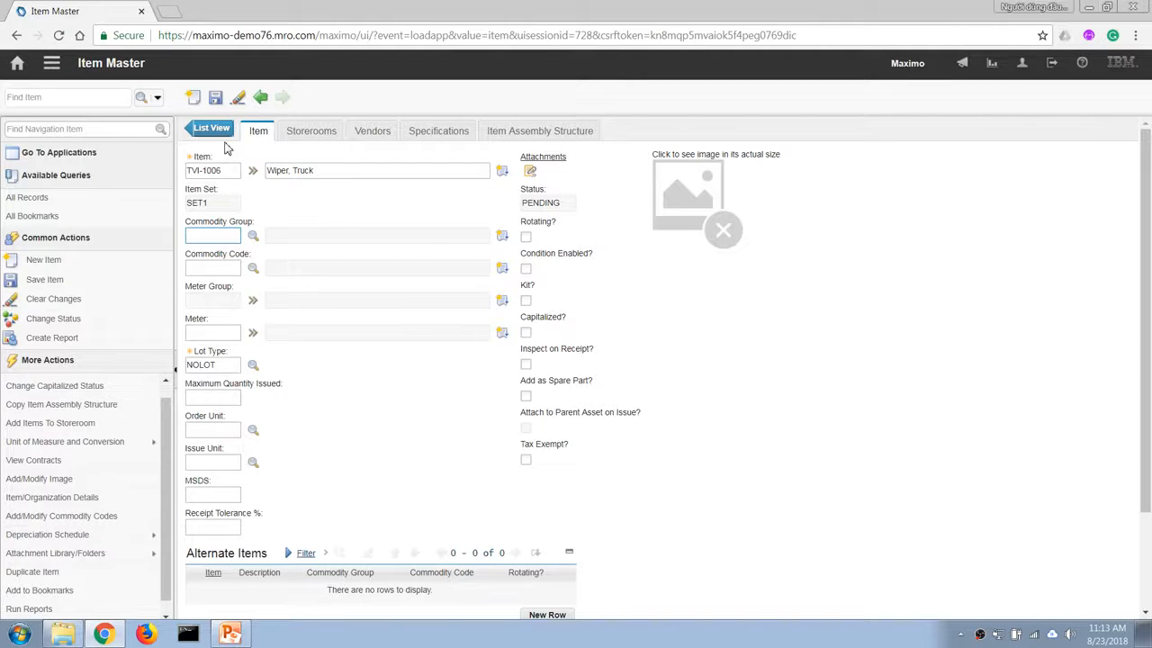
key("ctrl+alt+s")
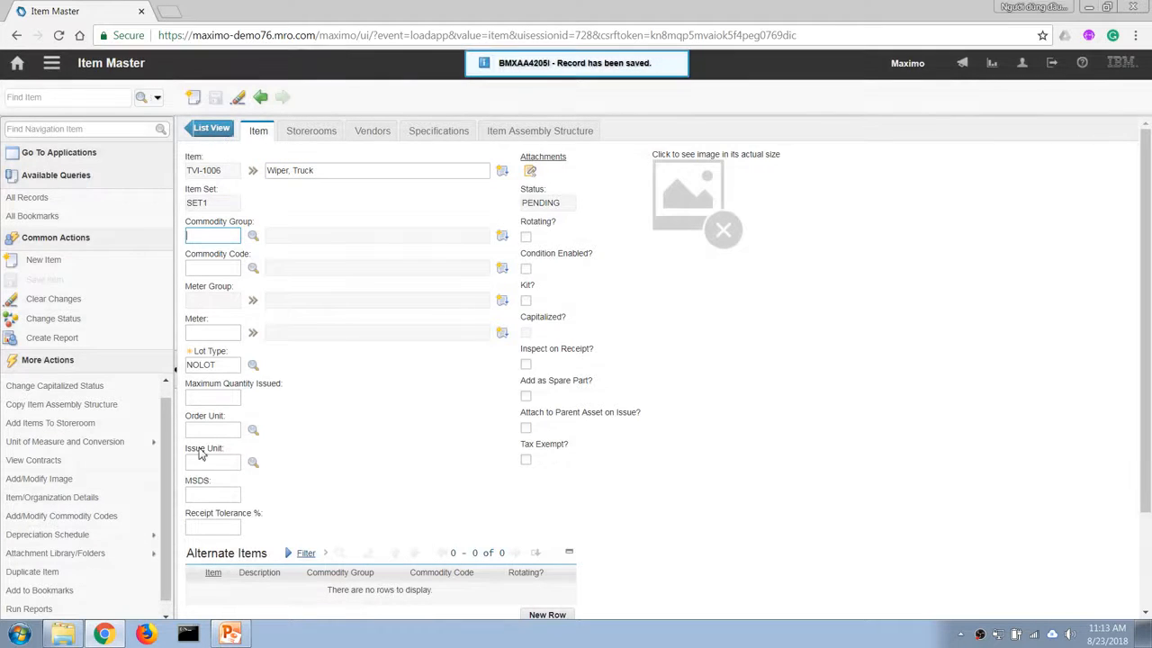
Step: Change the status of item TVI-1006 to Active, rolling the new status to organizations and inventory
left_click(96, 320)
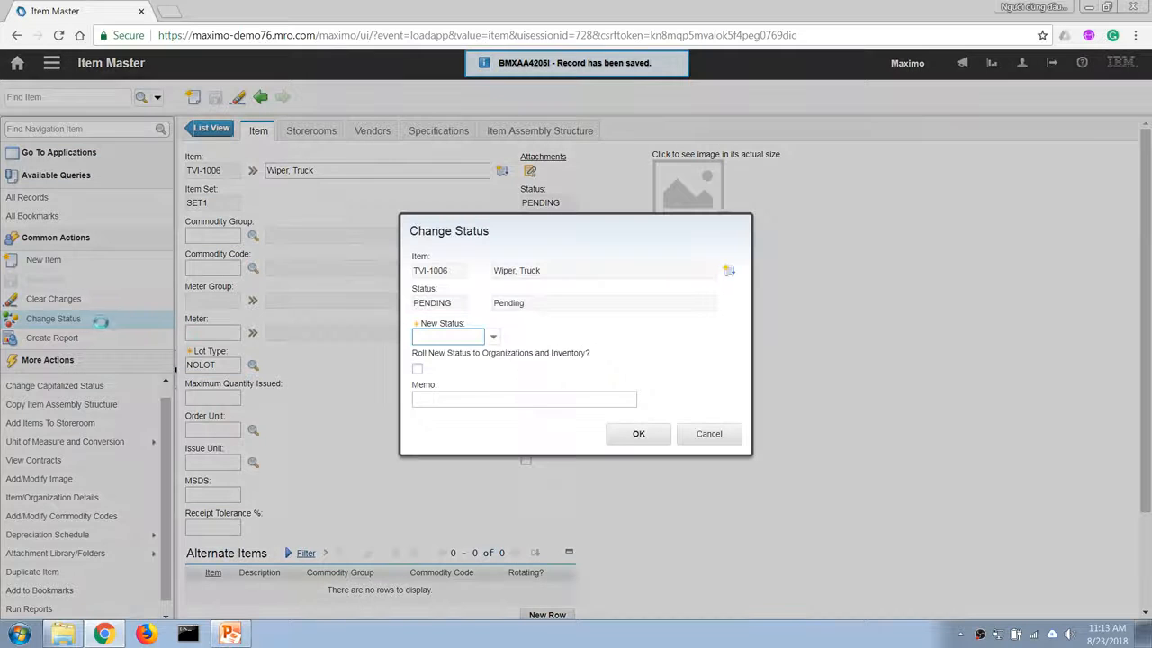
left_click(492, 337)
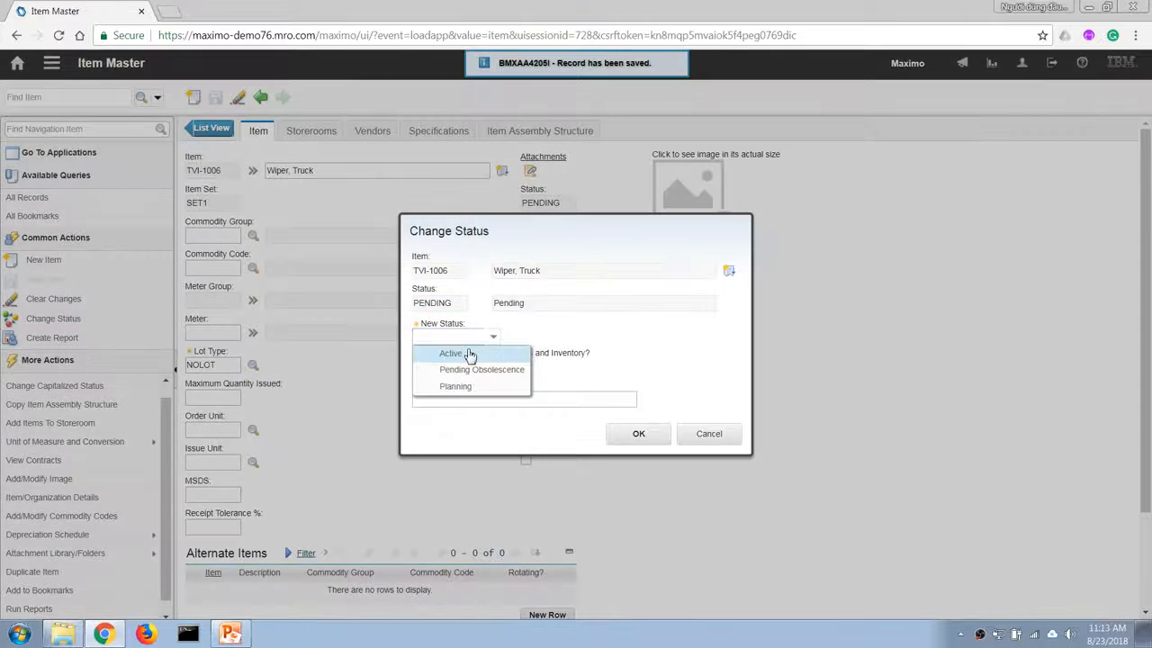
left_click(469, 354)
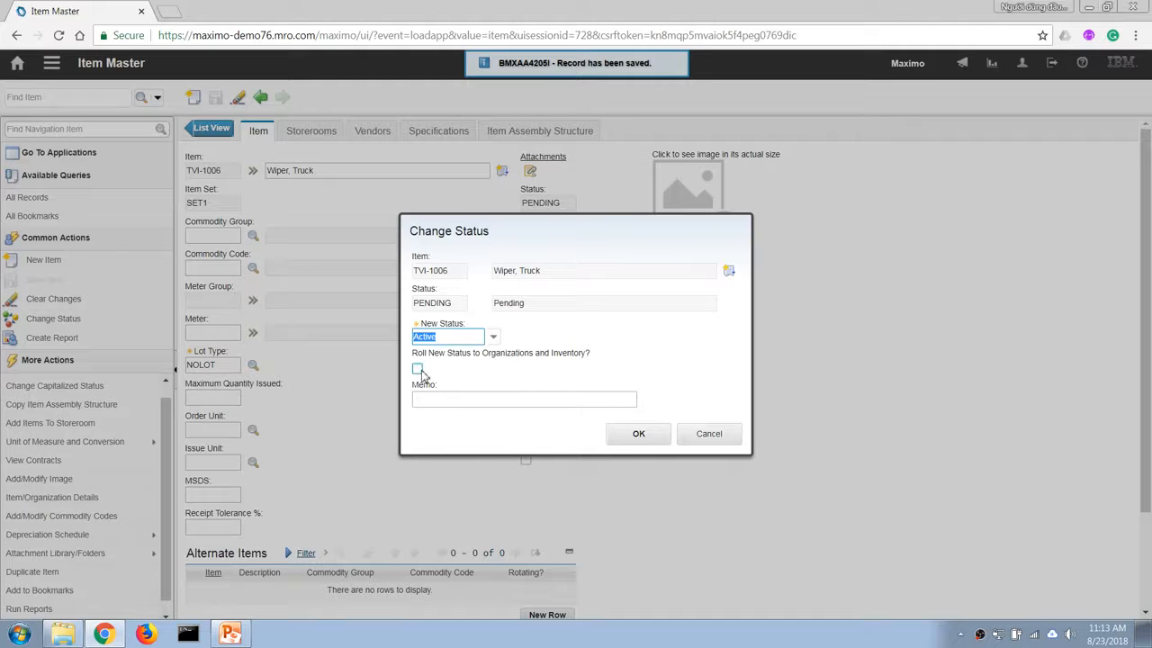
left_click(417, 369)
left_click(638, 433)
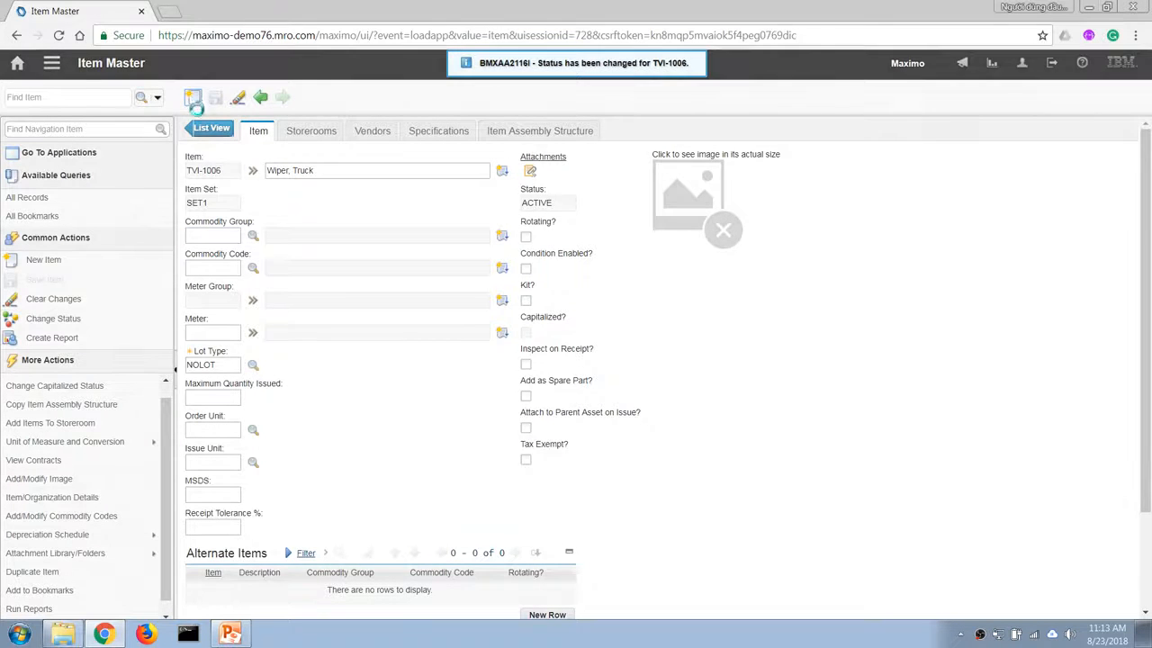
Step: Create and save a new item numbered TVI-1007 with the description "Wheel, Truck"
left_click(192, 97)
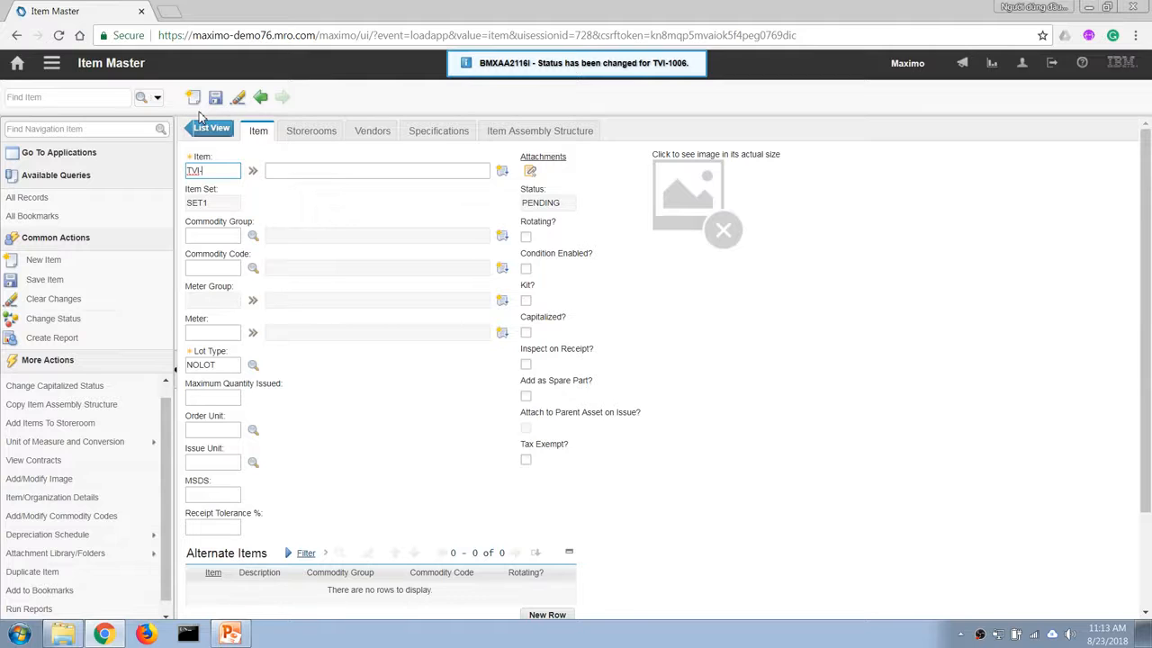
type("TVI-1007")
key("Tab")
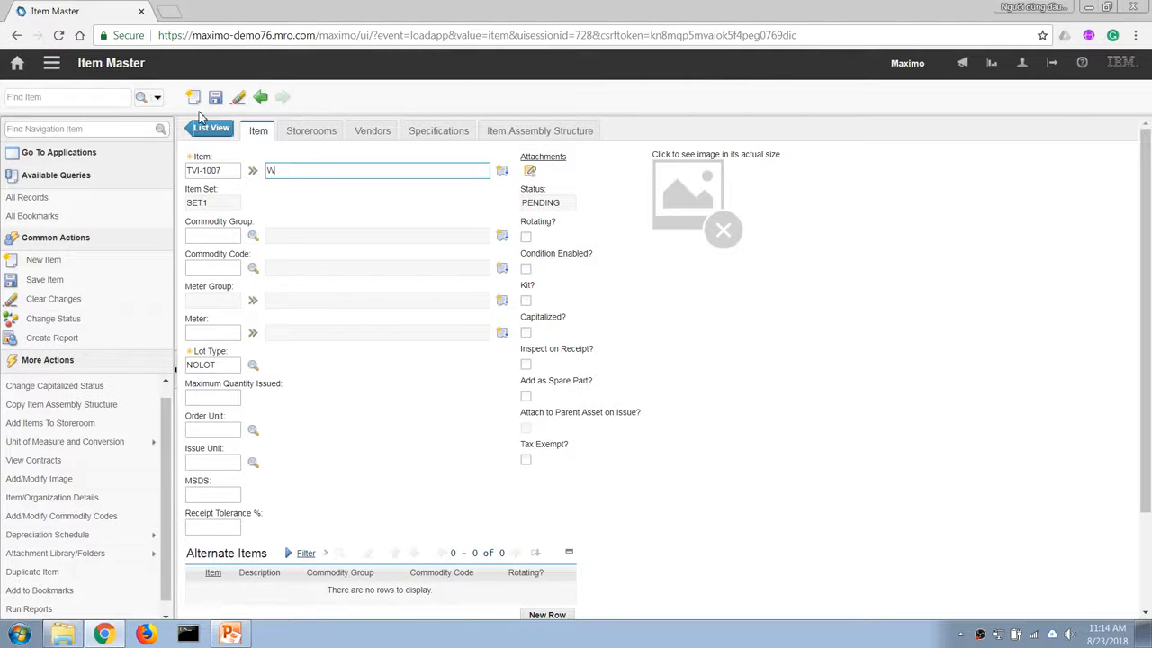
type("Wheel, Truck")
key("Tab")
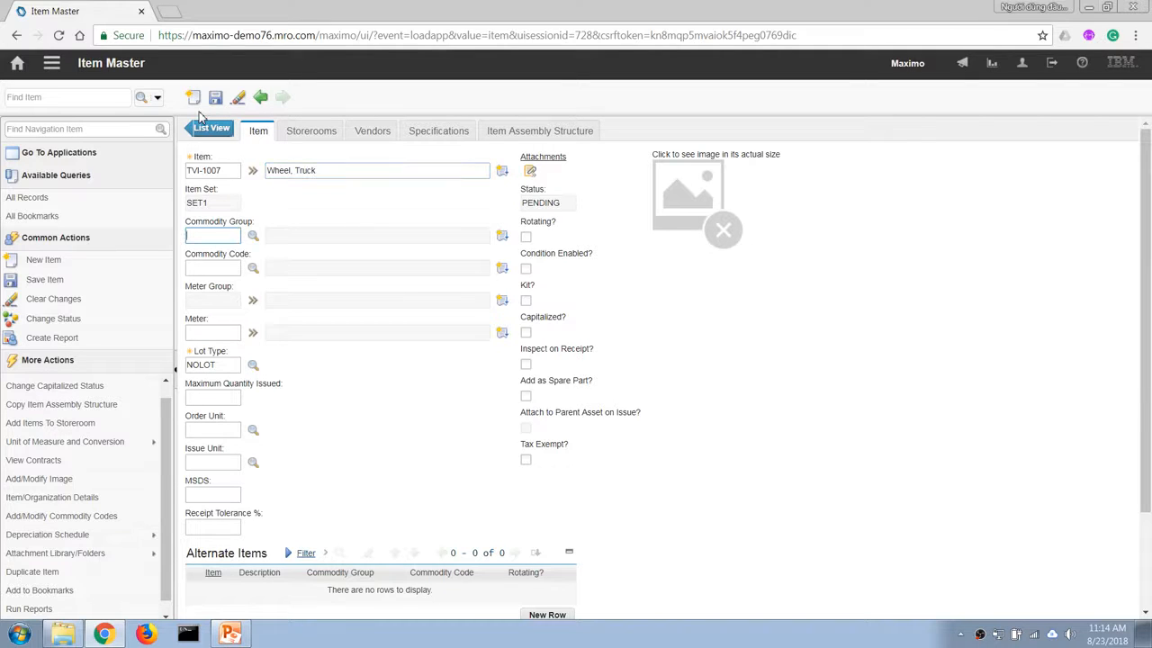
left_click(215, 97)
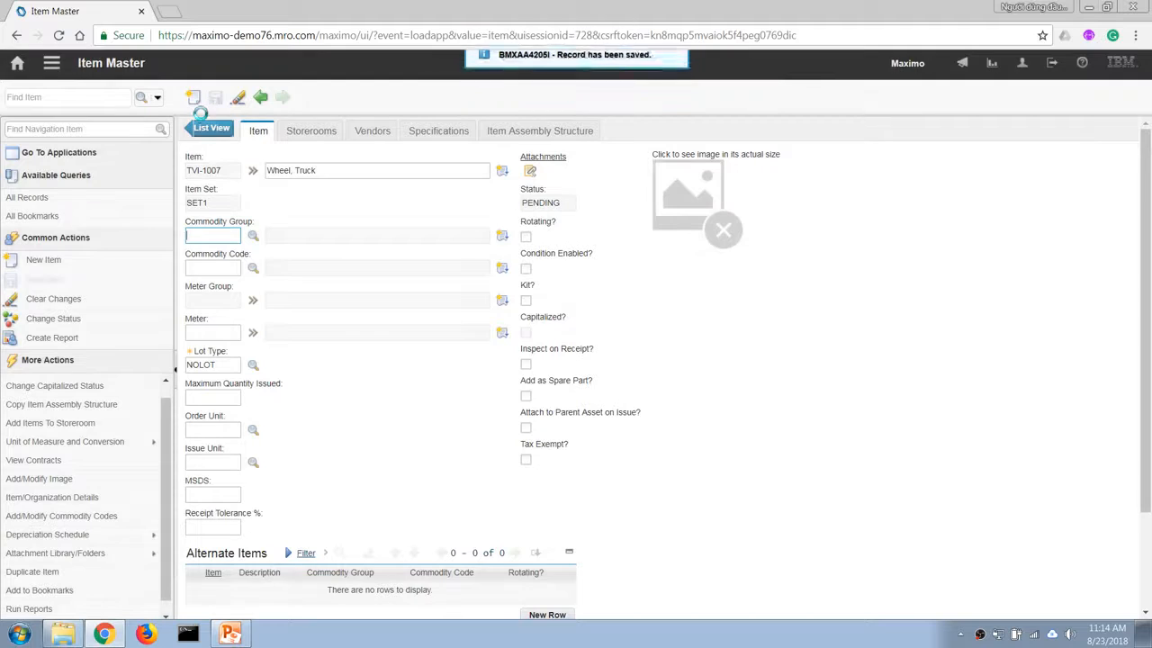
Step: Change the status of item TVI-1007 to Active, rolling the new status to organizations and inventory
left_click(53, 319)
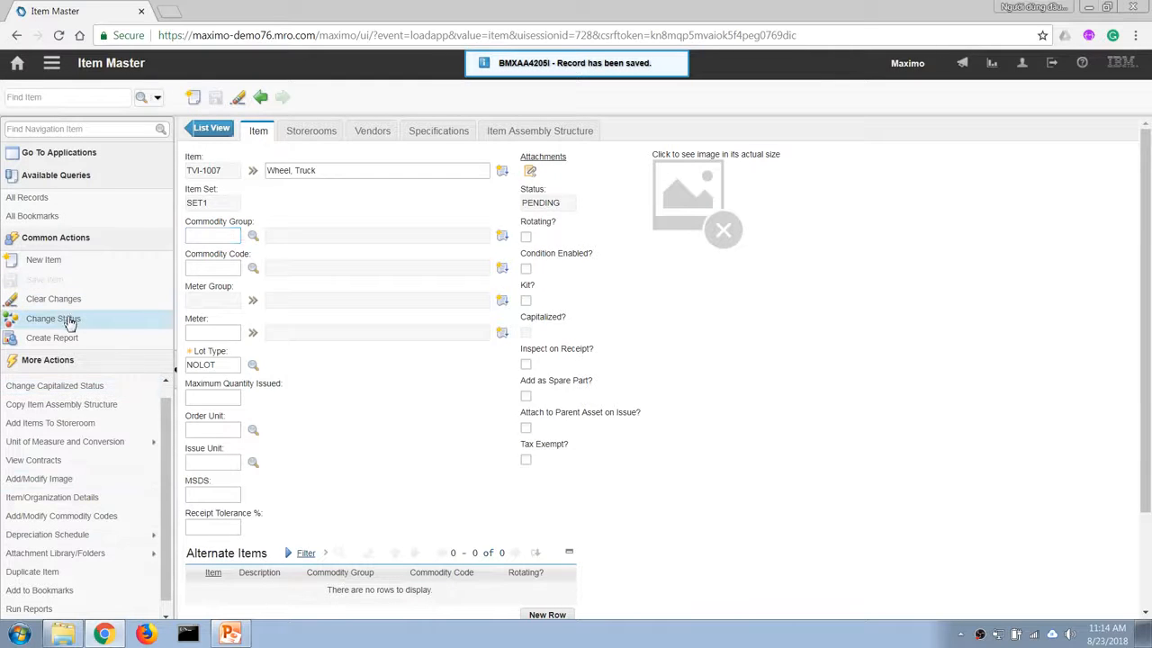
left_click(493, 336)
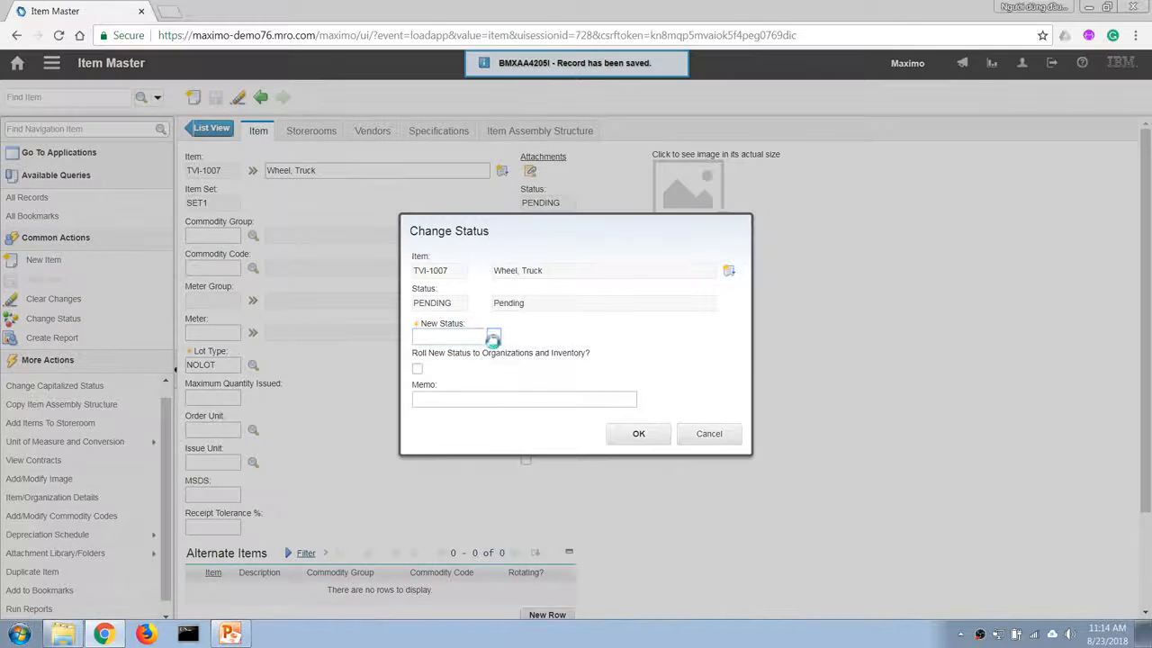
left_click(470, 360)
left_click(417, 368)
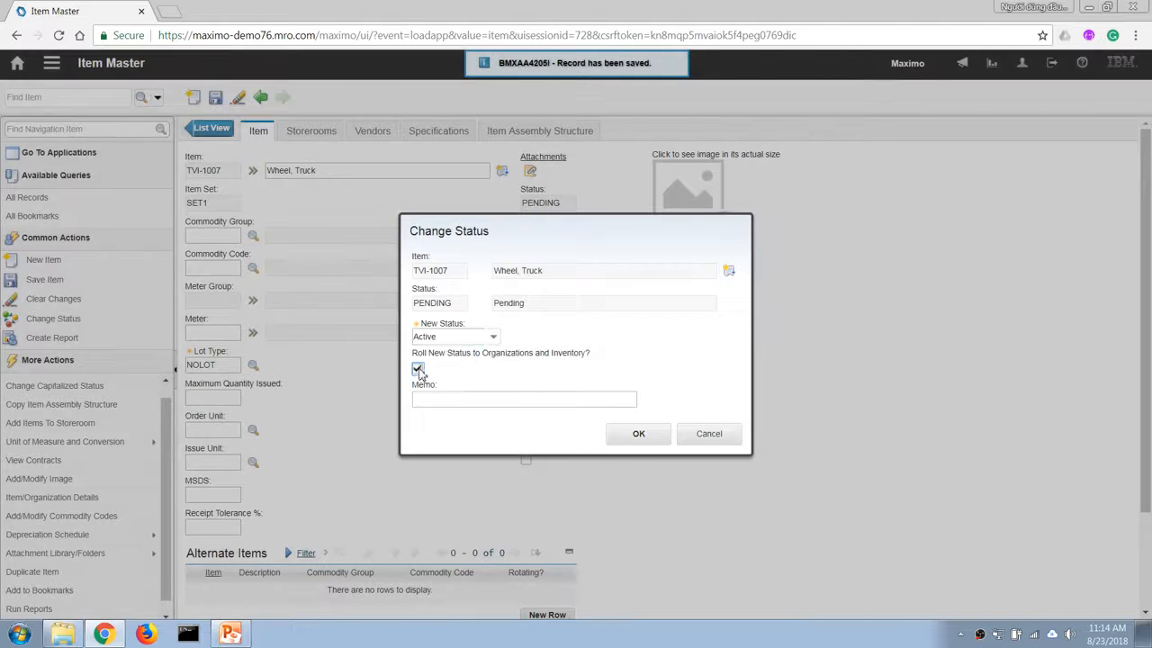
left_click(648, 435)
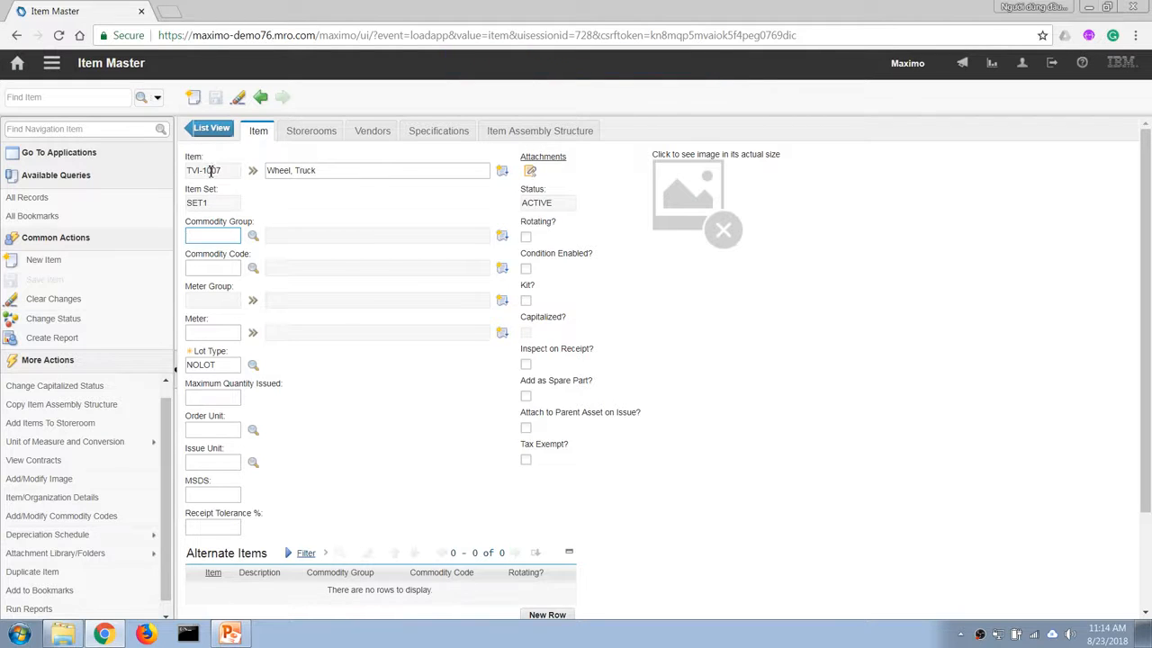
Step: Check the spare parts slide in PowerPoint, return to Maximo and open the Assets application
key("alt+Tab")
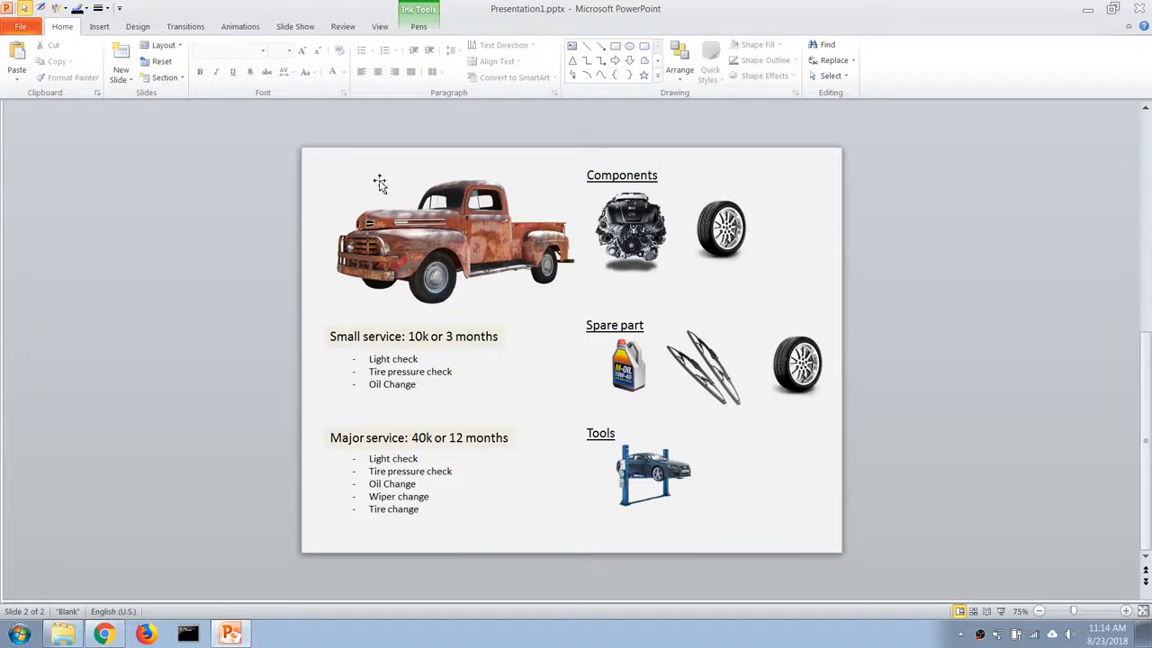
key("alt+Tab")
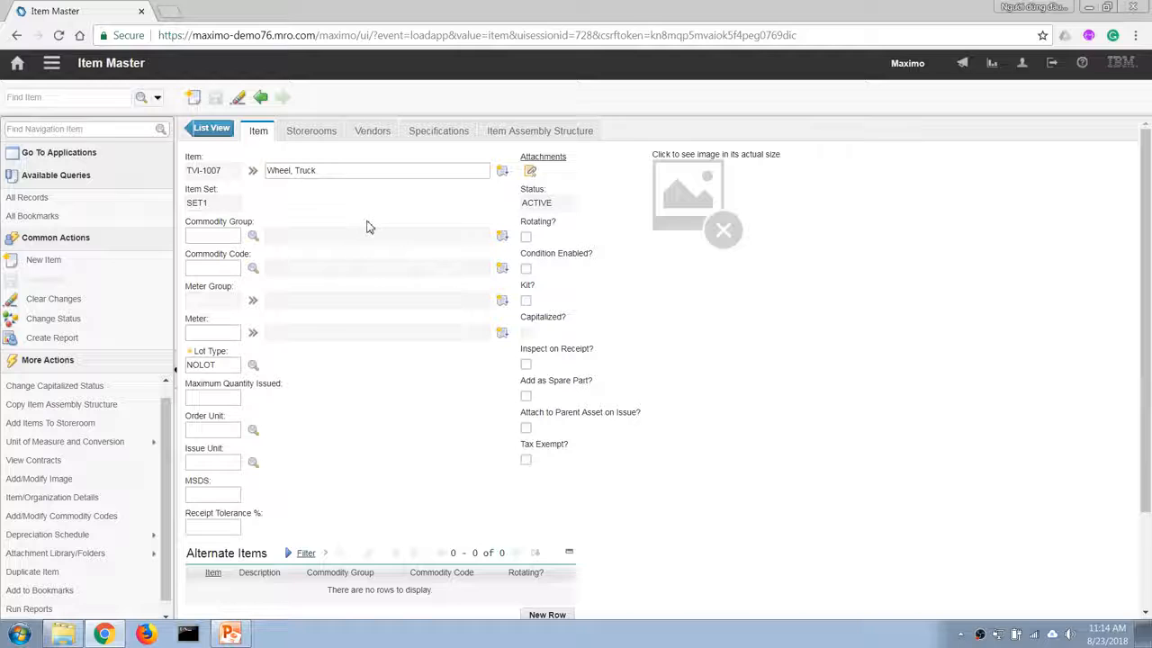
left_click(51, 63)
mouse_move(130, 150)
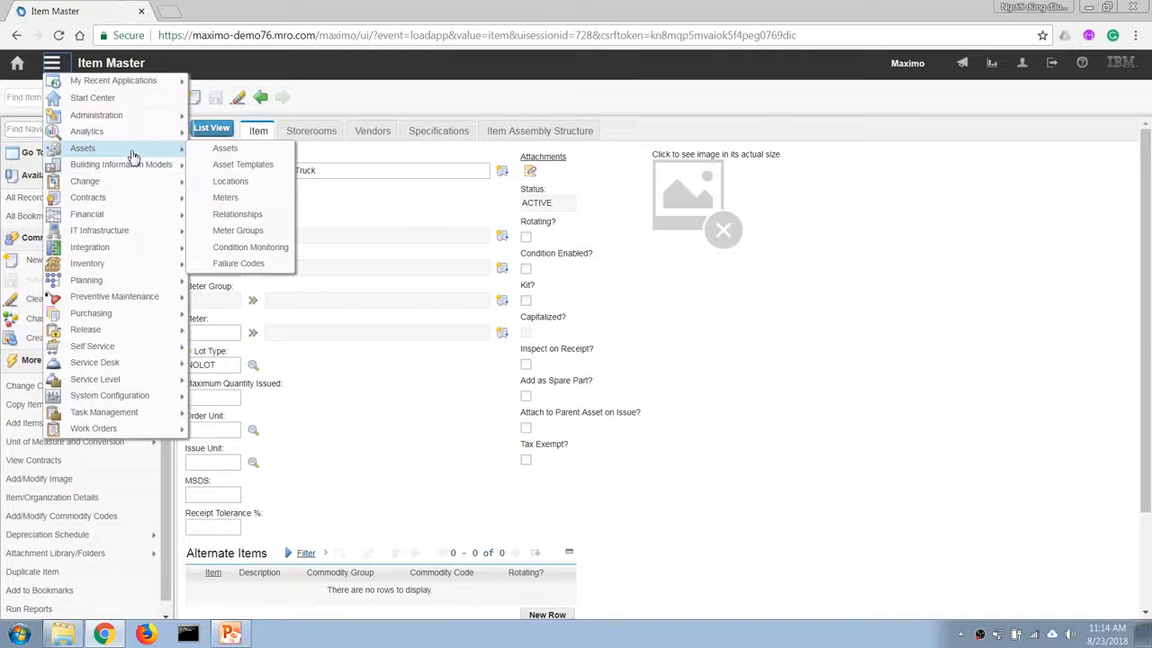
left_click(233, 150)
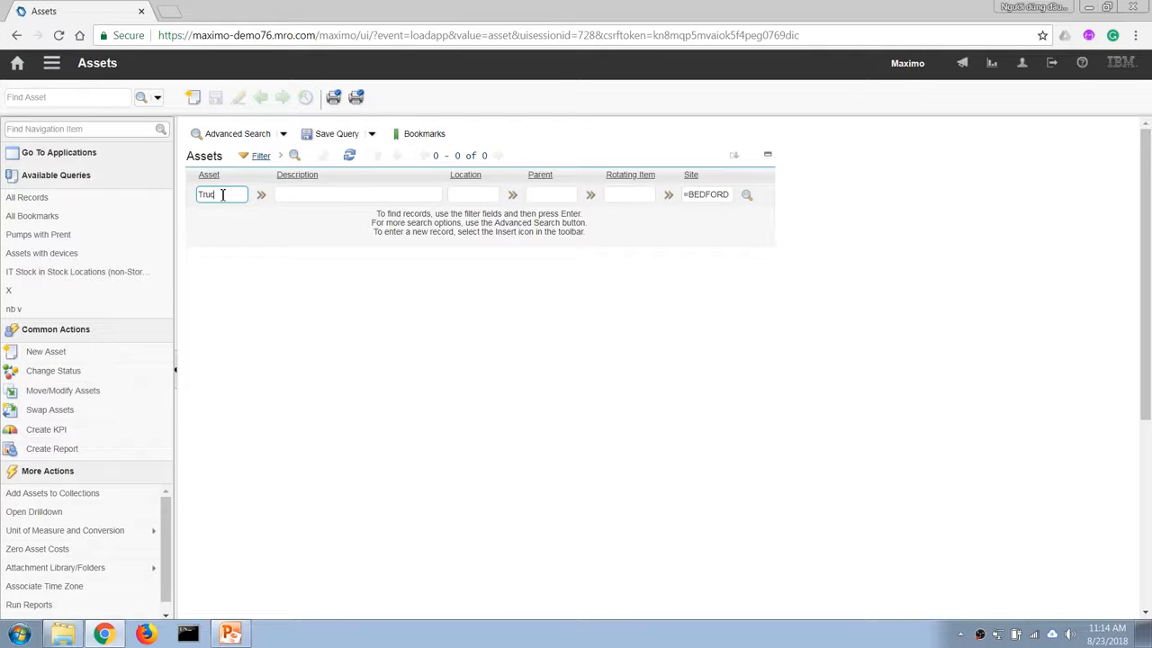
Step: Filter the assets by "Truck" and open the spare parts of asset TV-TRUCK01
key("Return")
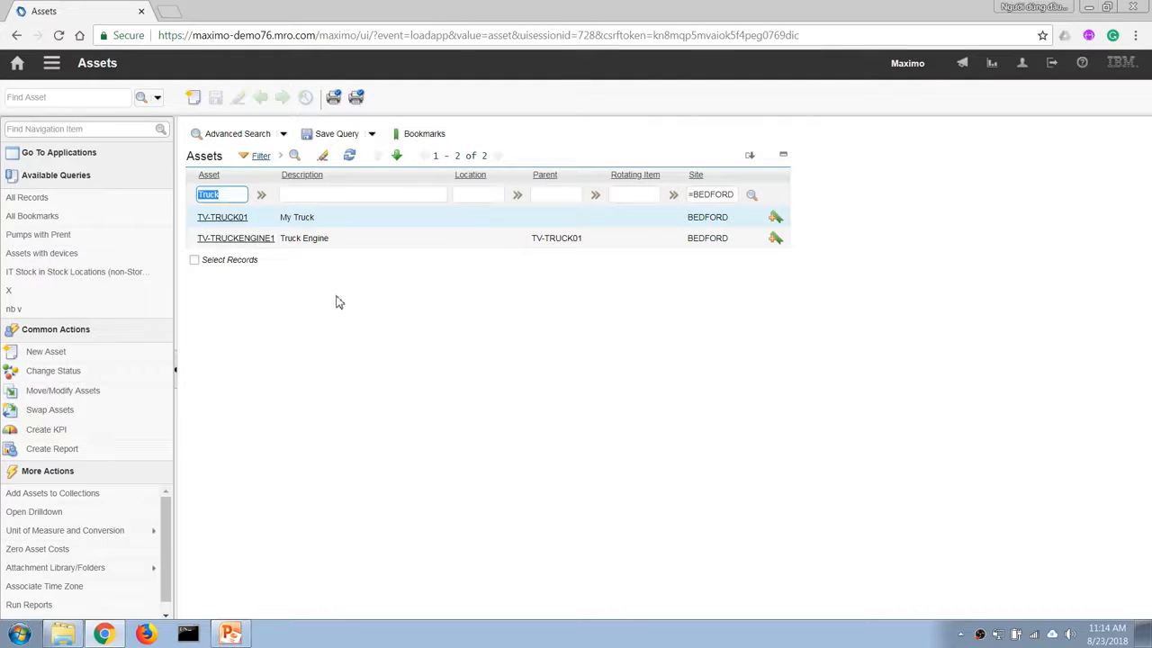
left_click(222, 217)
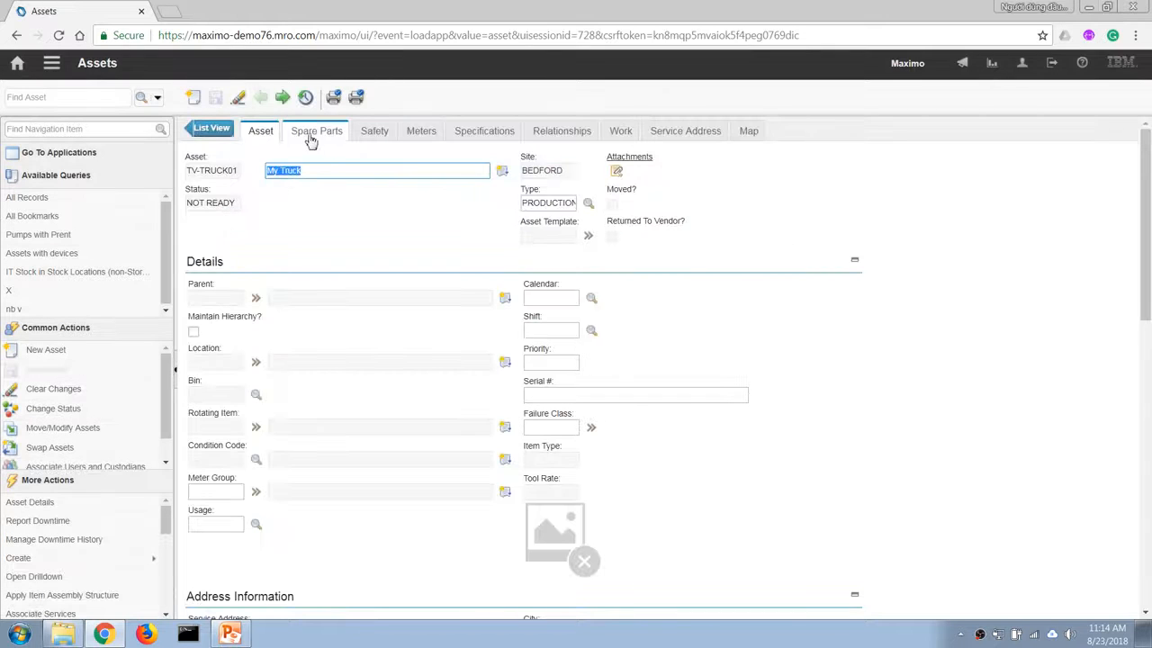
left_click(312, 135)
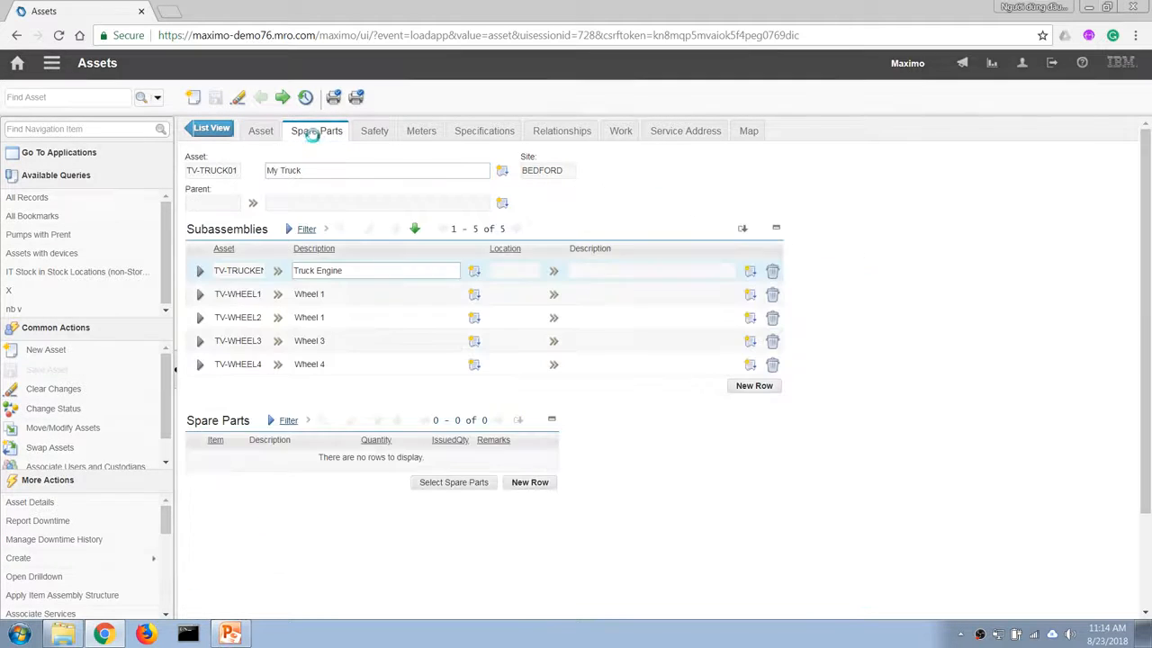
left_click(459, 487)
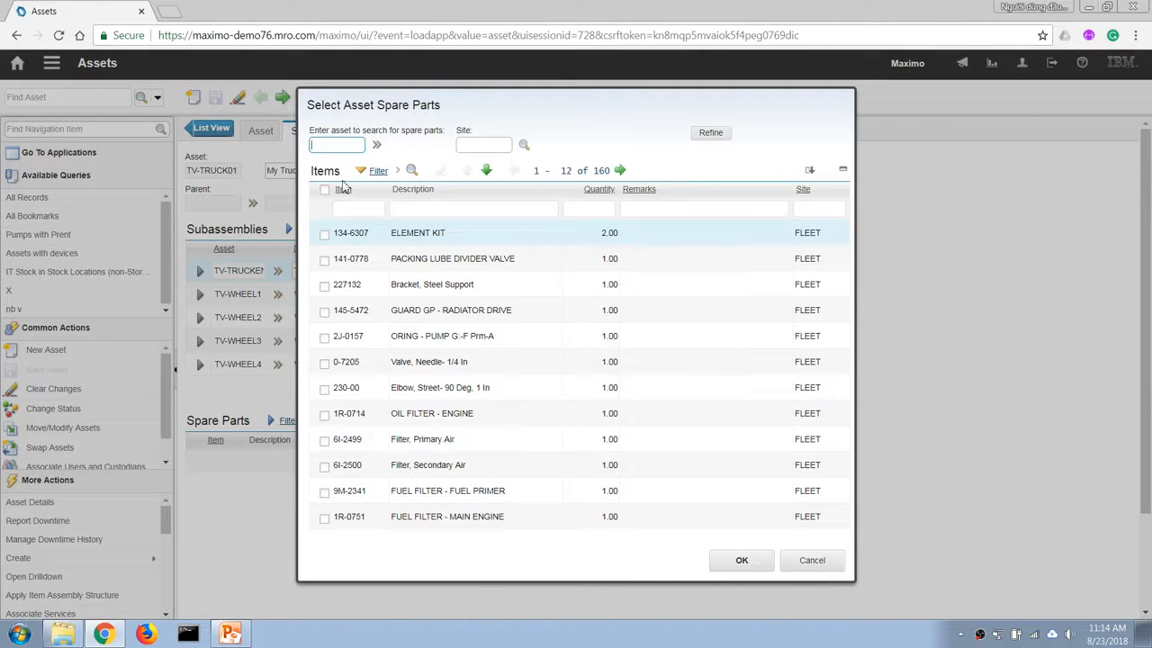
left_click(356, 211)
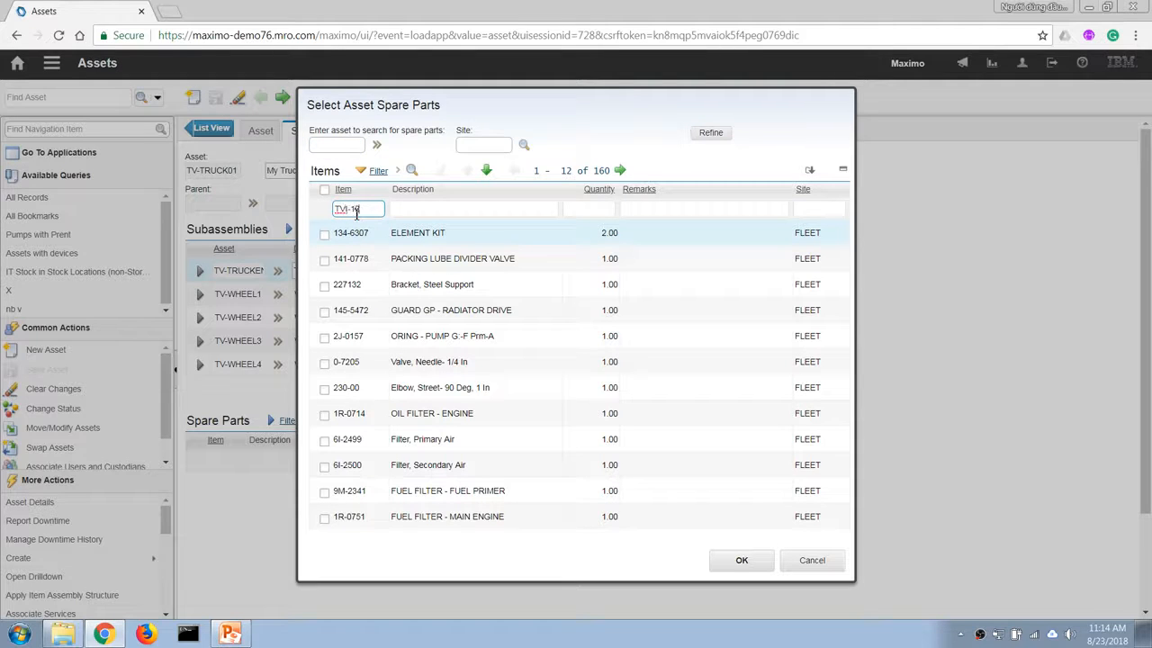
type("TVI-1005,1006")
type(",1007")
key("Return")
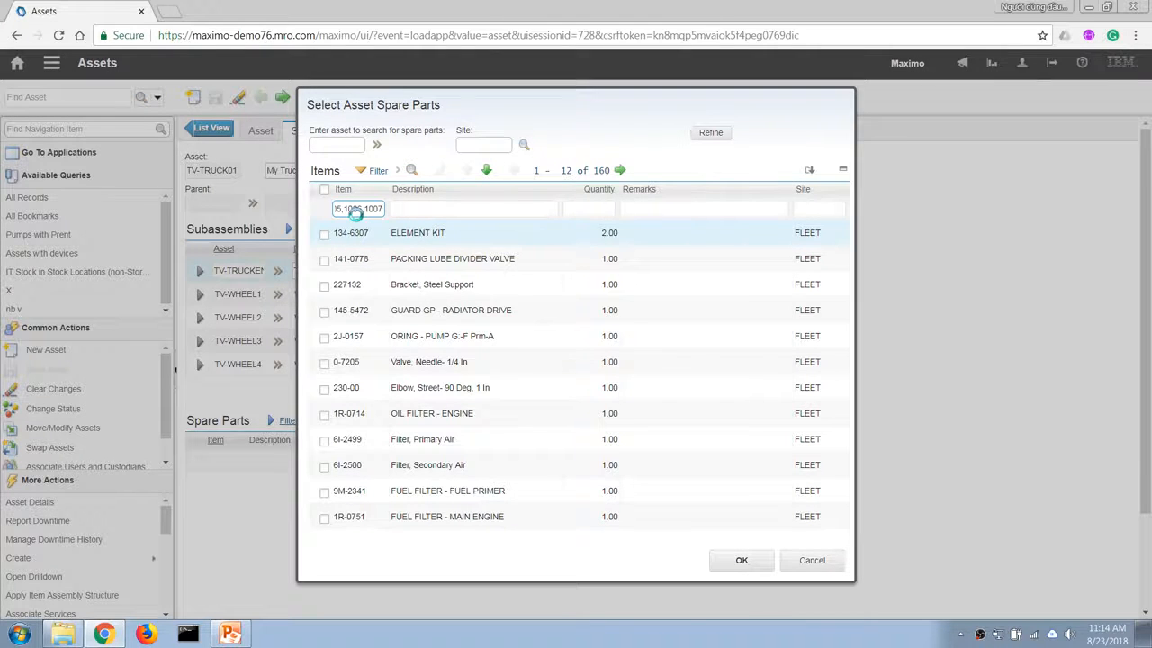
key("End")
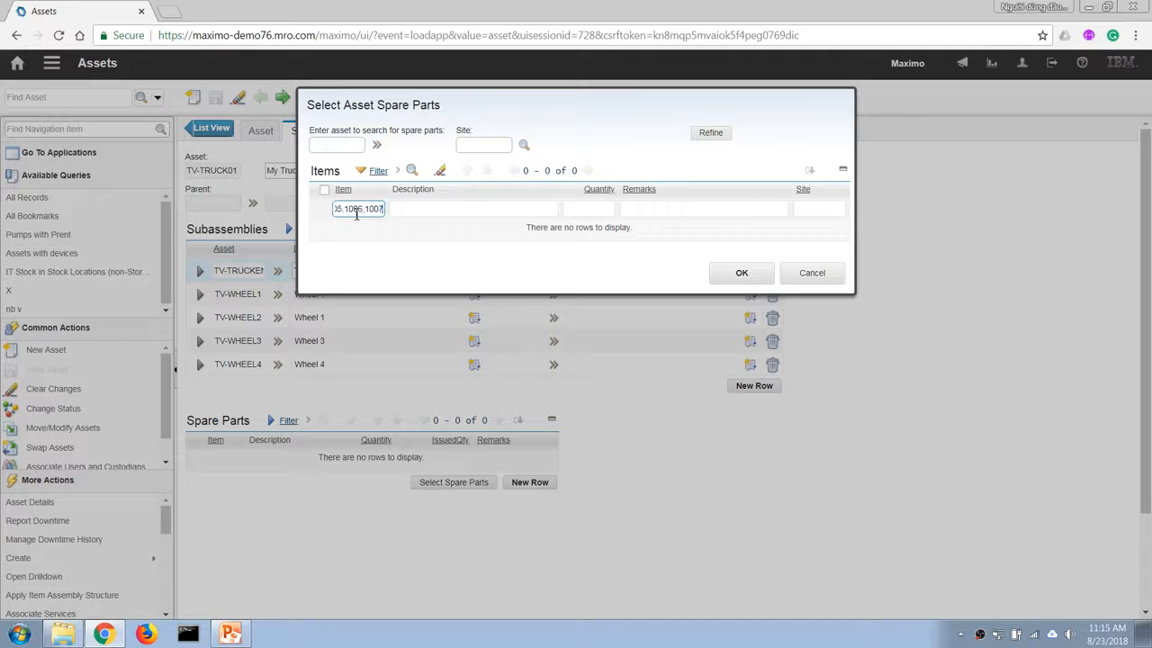
key("BackSpace")
key("BackSpace")
key("BackSpace")
key("BackSpace")
key("BackSpace")
key("Return")
key("BackSpace")
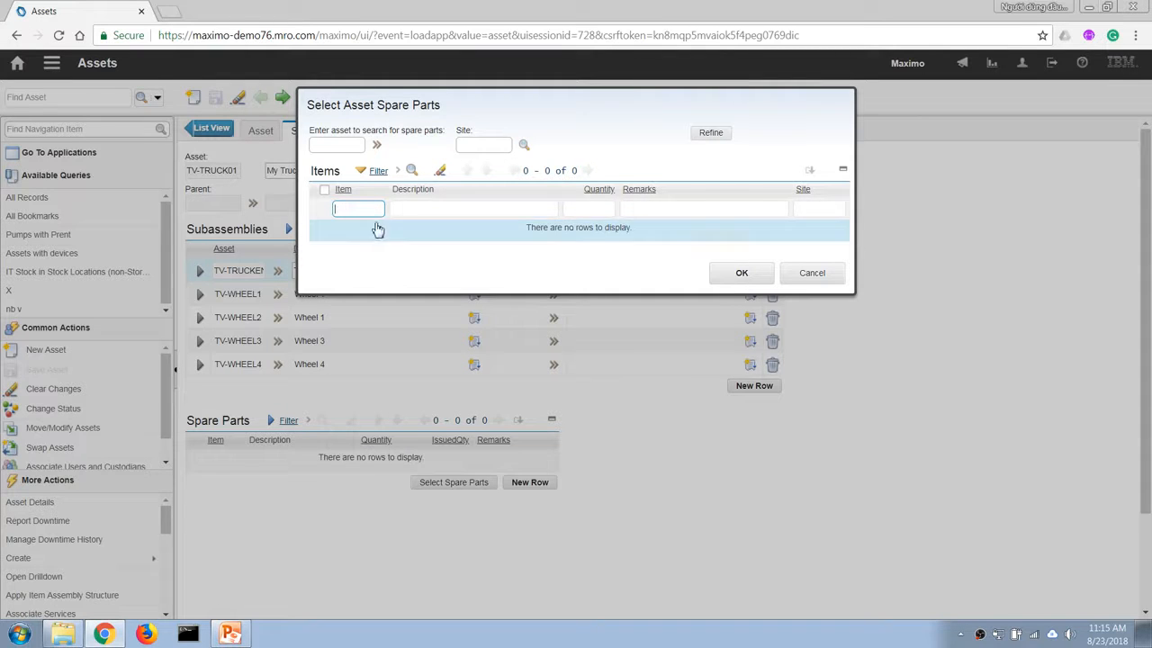
key("Return")
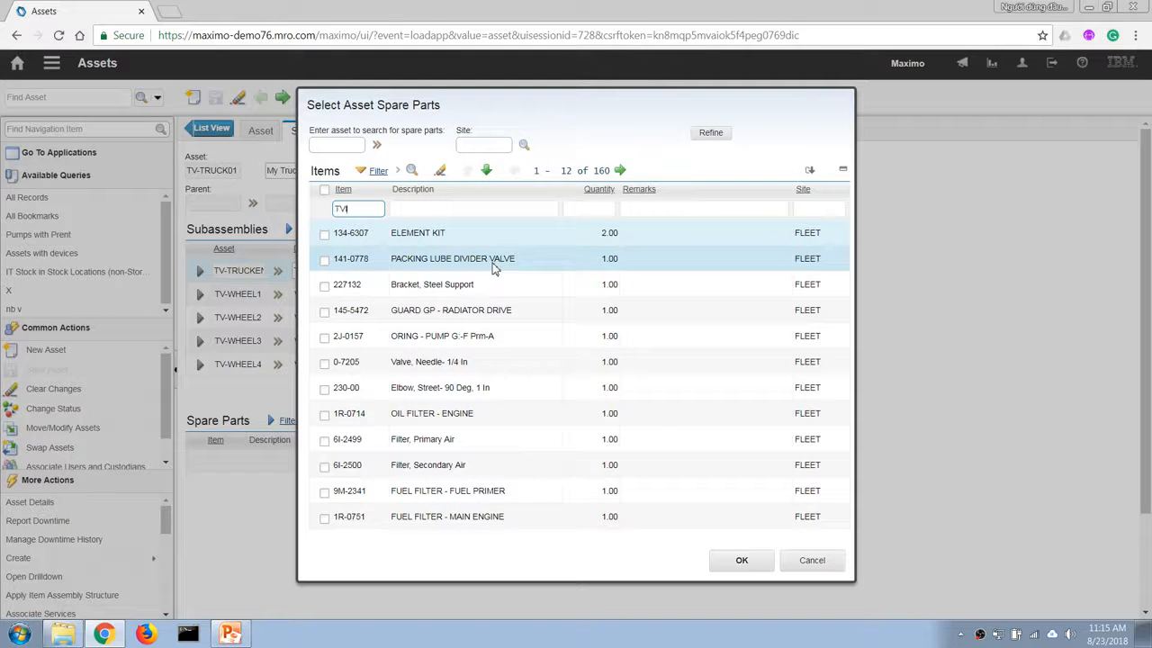
type("TVI-")
key("Return")
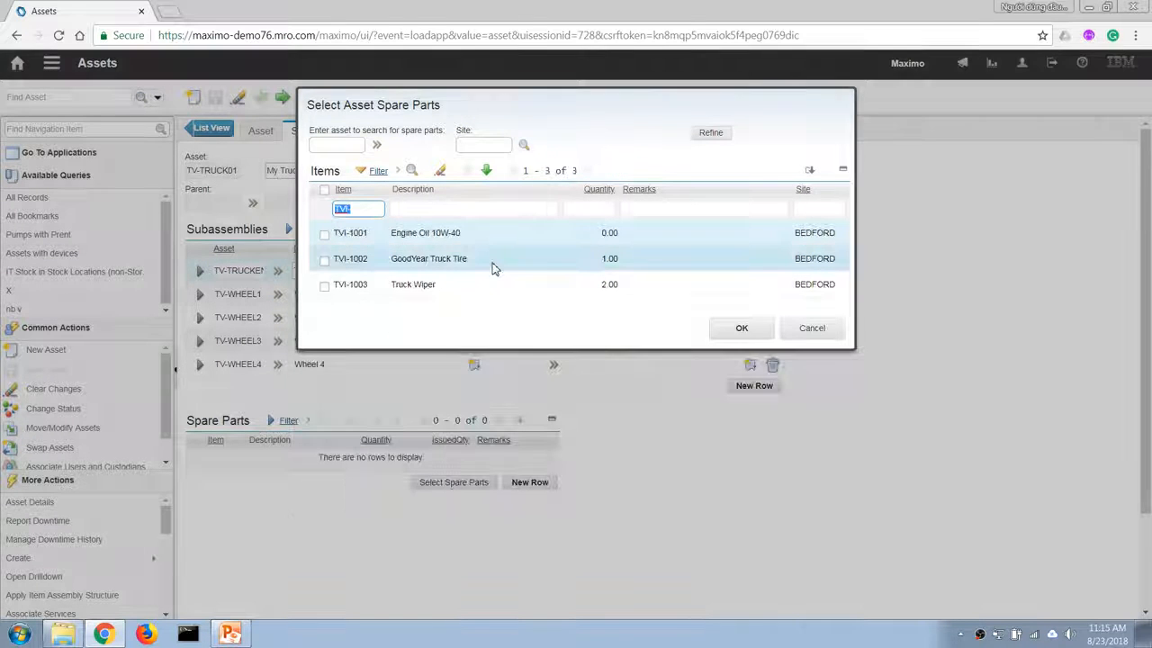
key("BackSpace")
left_click(813, 327)
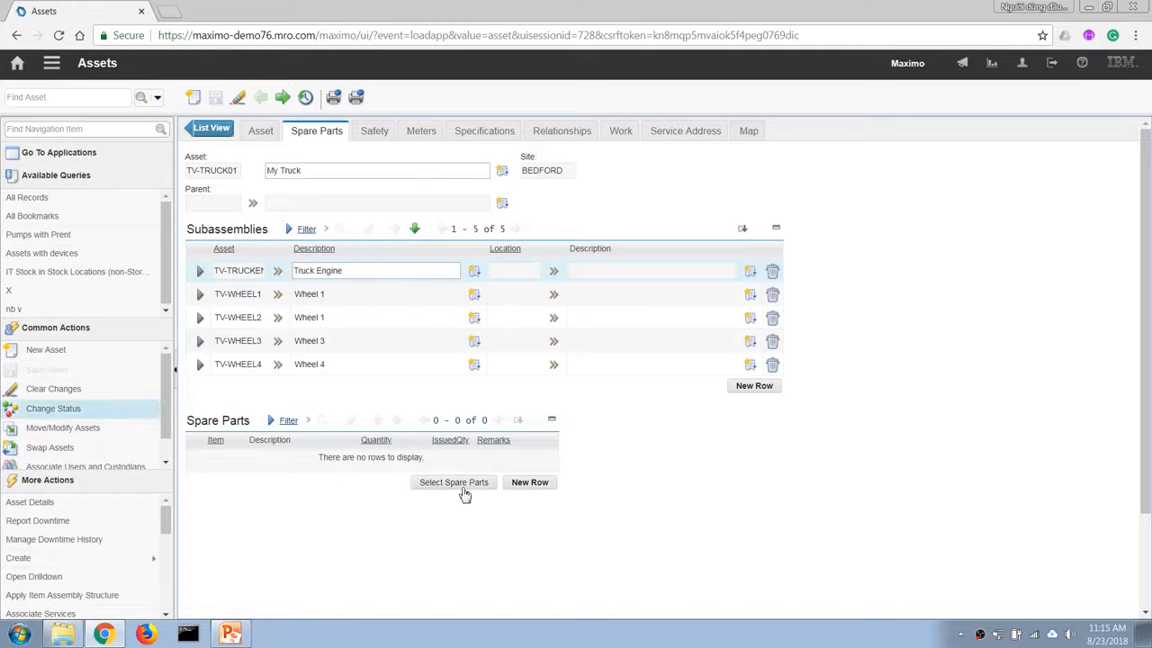
Step: Add a new spare part row to TV-TRUCK01 for engine oil item TVI-1005
left_click(529, 483)
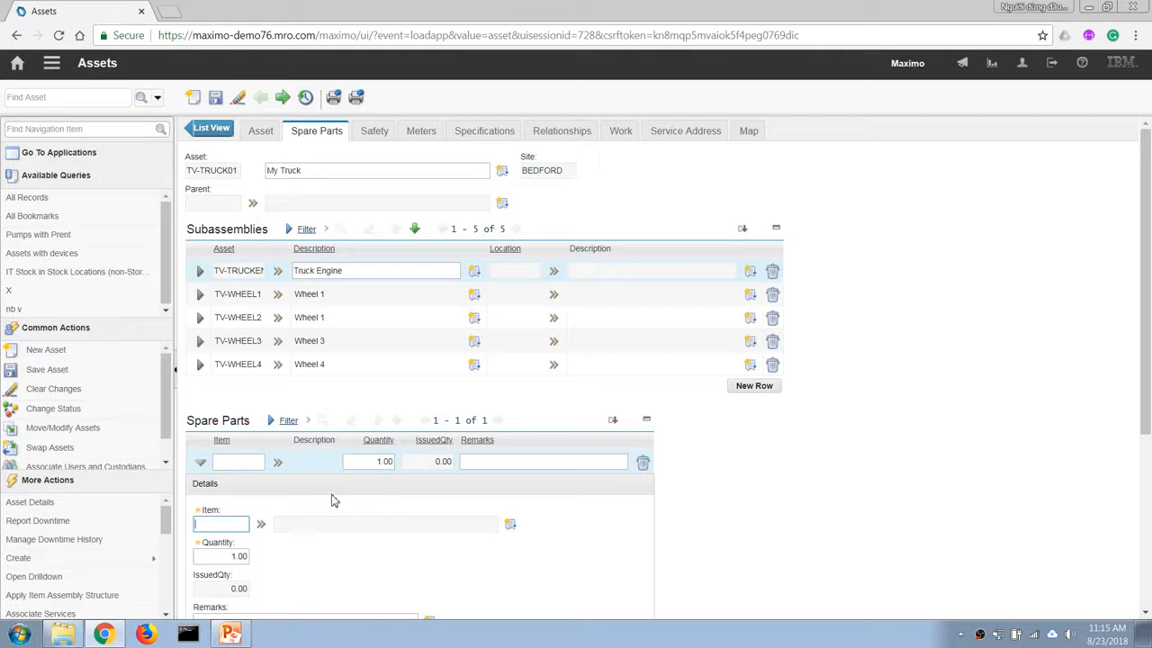
type("TVI-1005")
key("Tab")
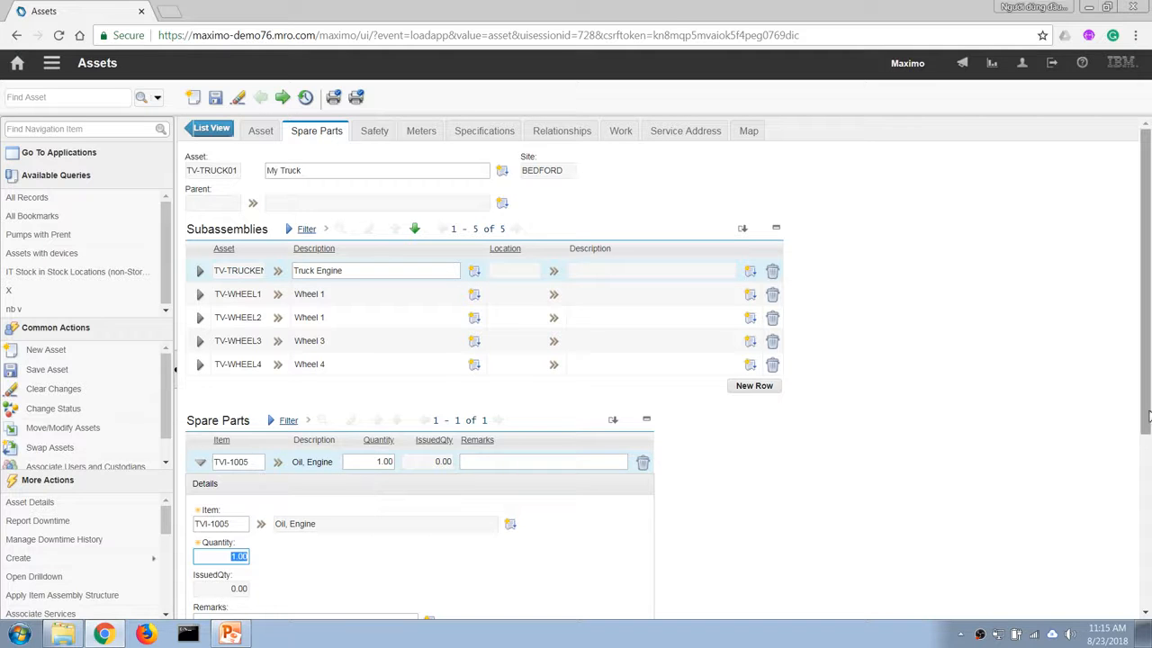
Step: Add a second spare part row to the truck for wiper item TVI-1006
left_click_drag(1141, 445, 1141, 481)
left_click(624, 546)
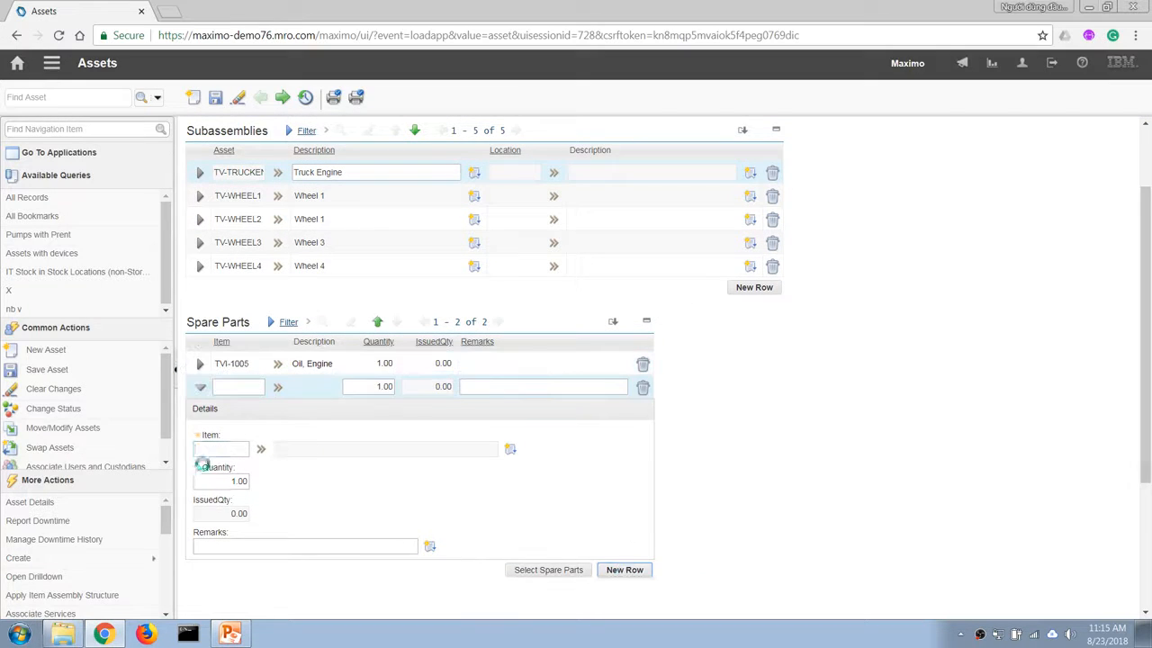
type("TVI-1006")
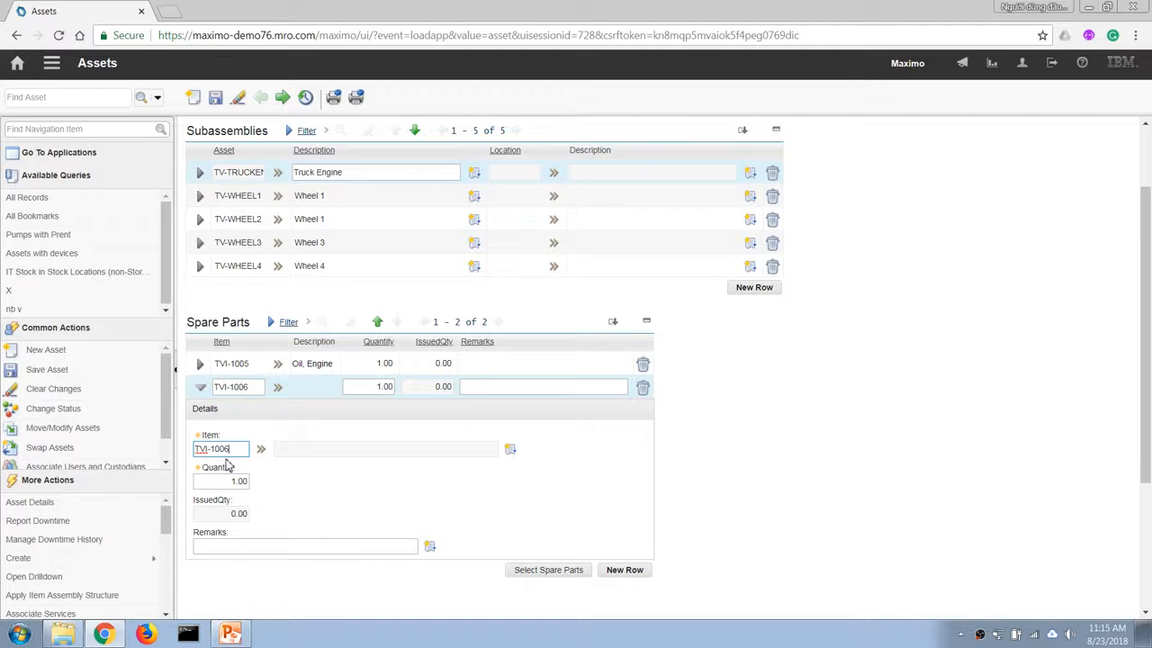
key("Tab")
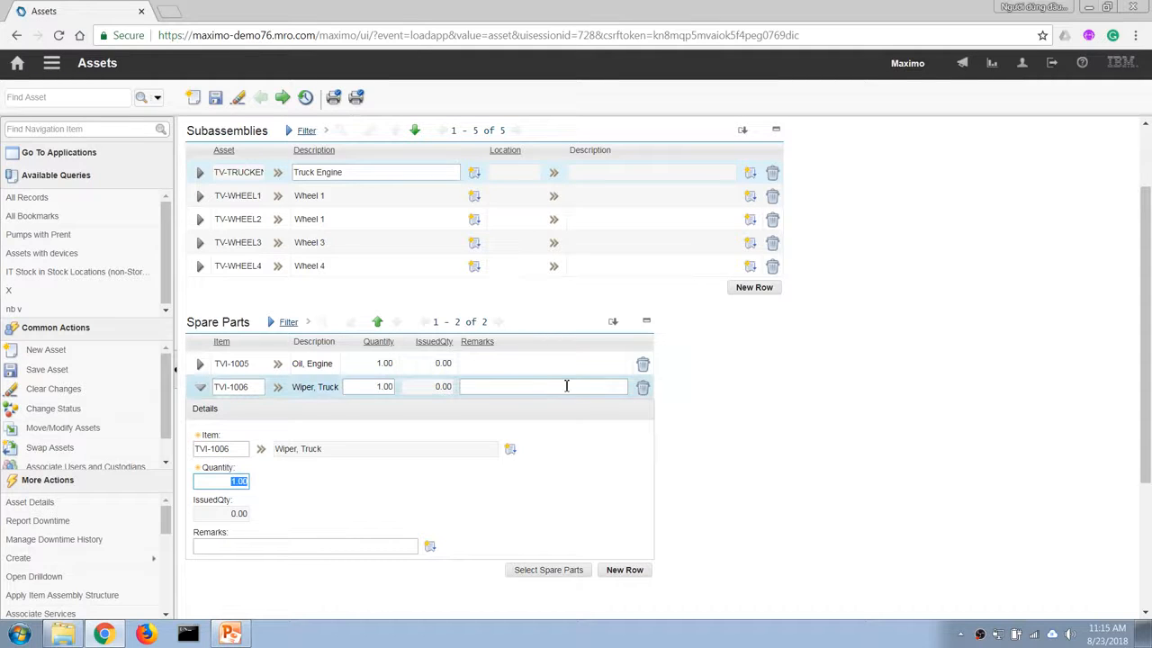
Step: Add a third spare part row to the truck for wheel item TVI-1007
left_click(625, 570)
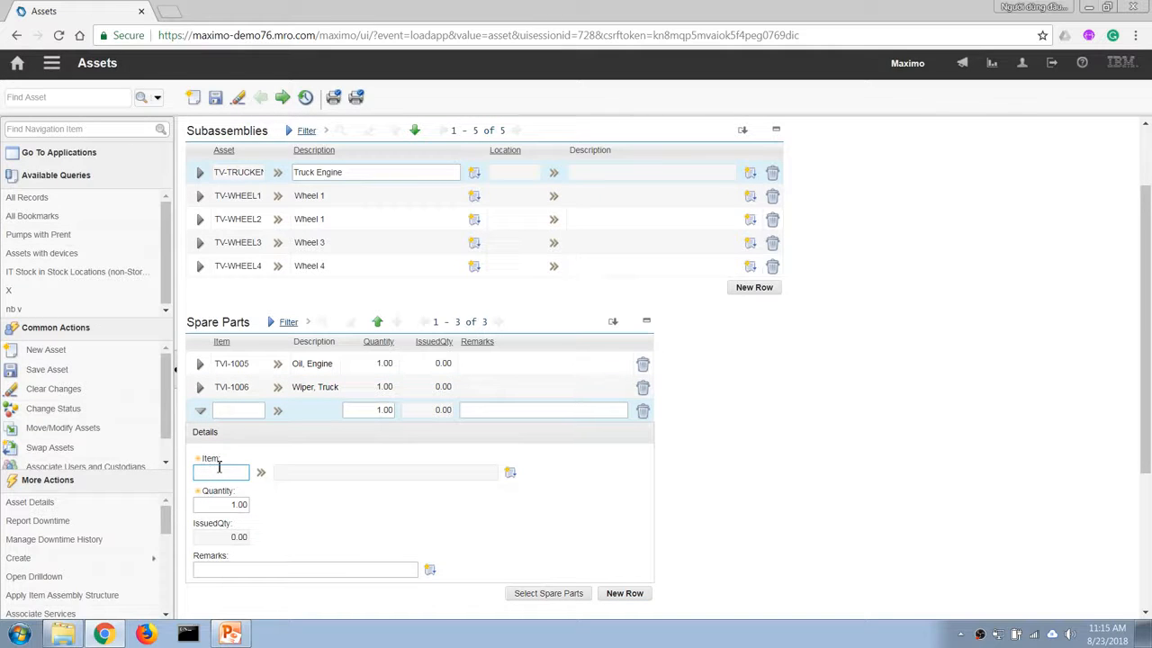
type("TVI-1007")
key("Tab")
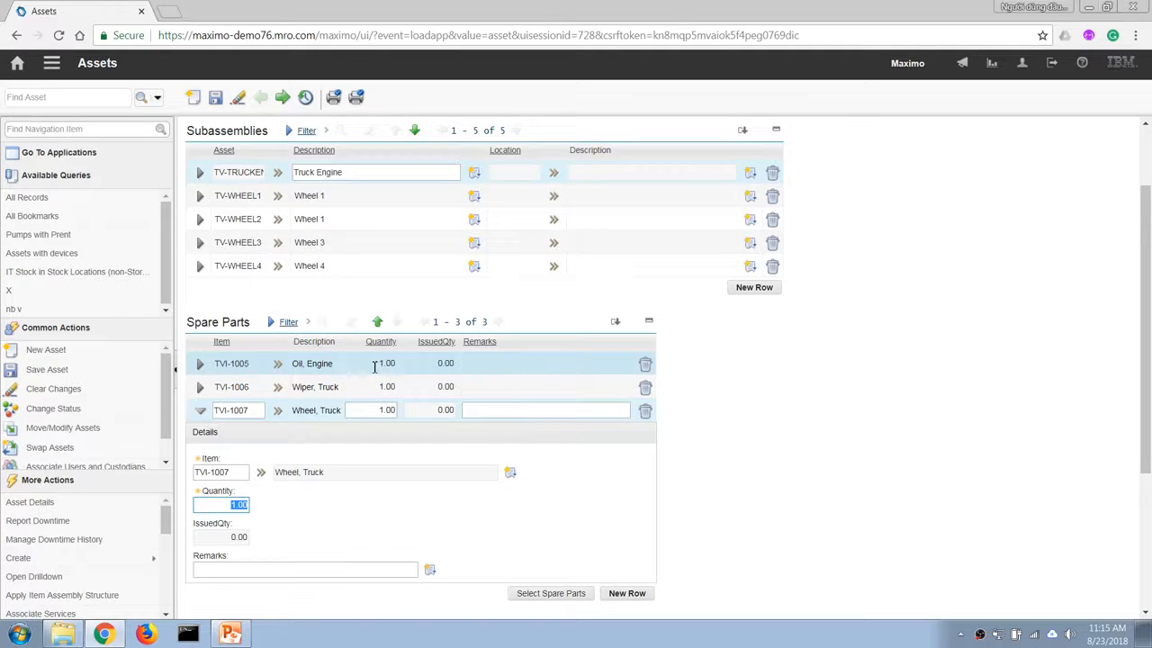
Step: Set the spare part quantities to 0 for TVI-1005 and 2 for TVI-1006, and save the asset
left_click(374, 366)
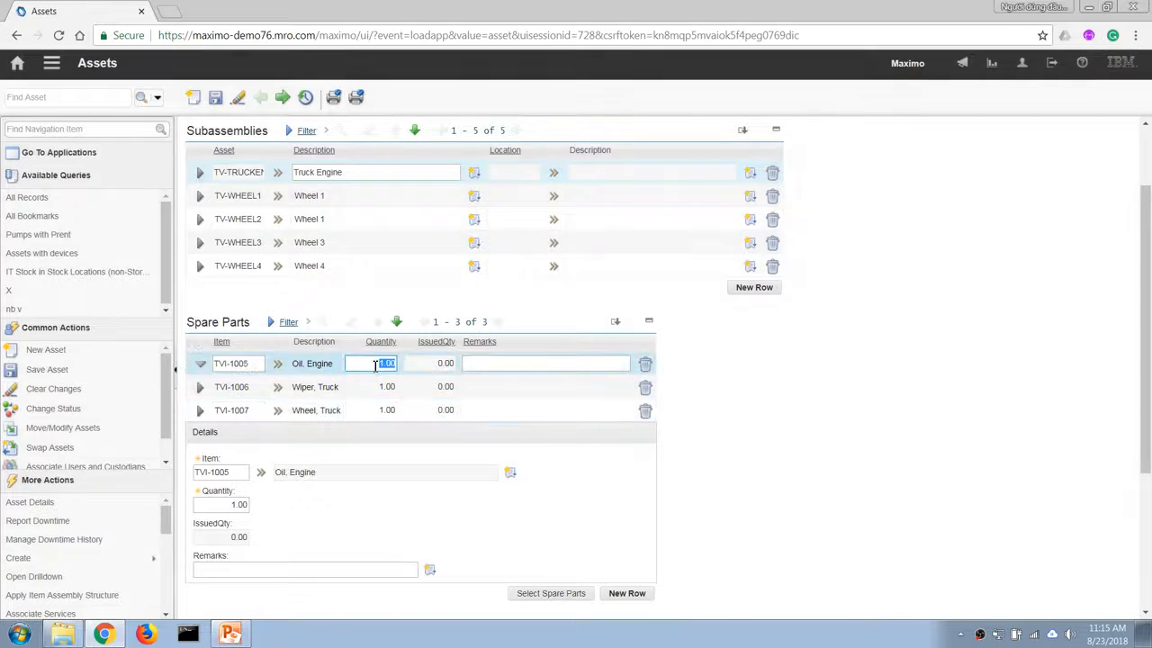
type("0")
left_click(372, 387)
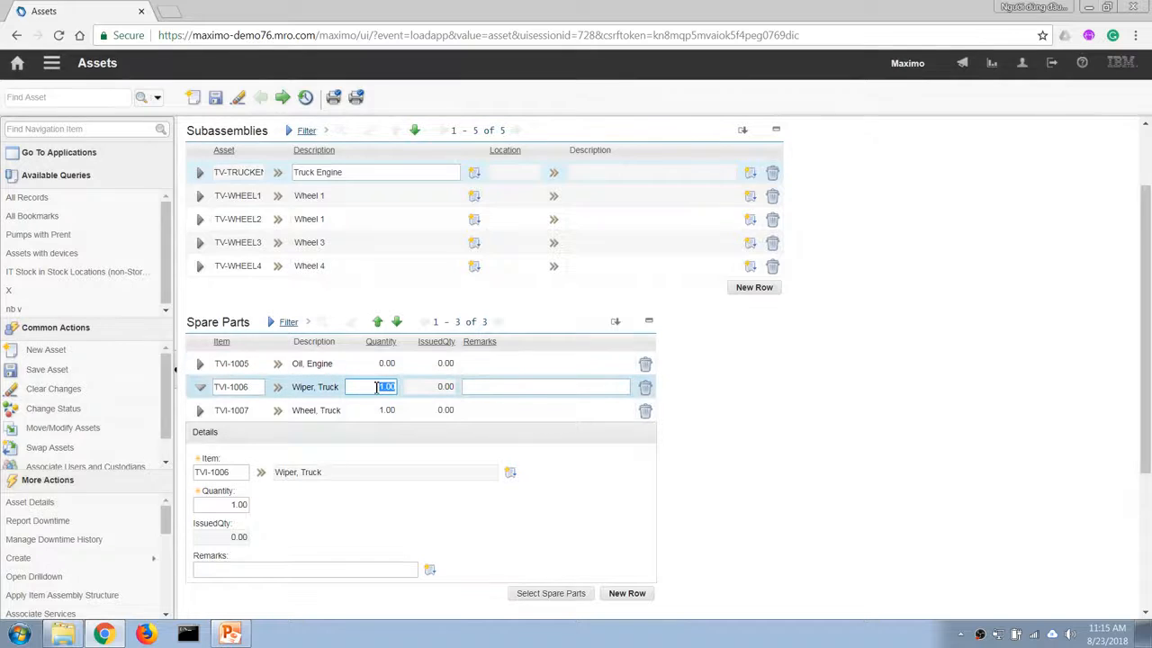
type("2")
key("Tab")
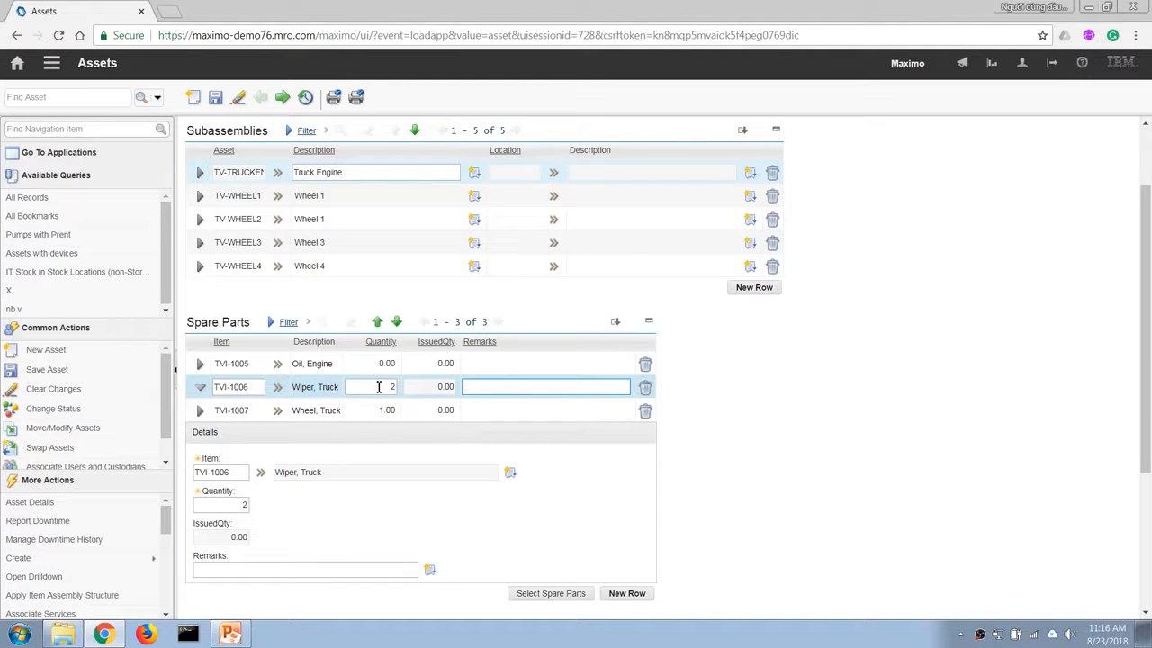
left_click(376, 409)
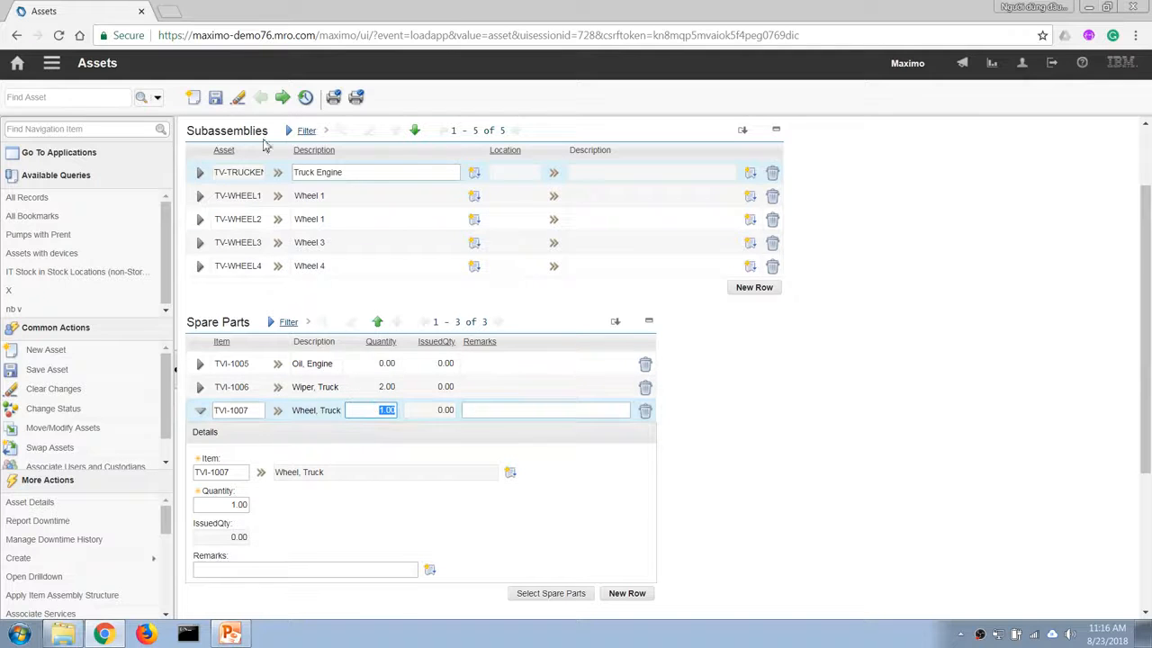
left_click(216, 101)
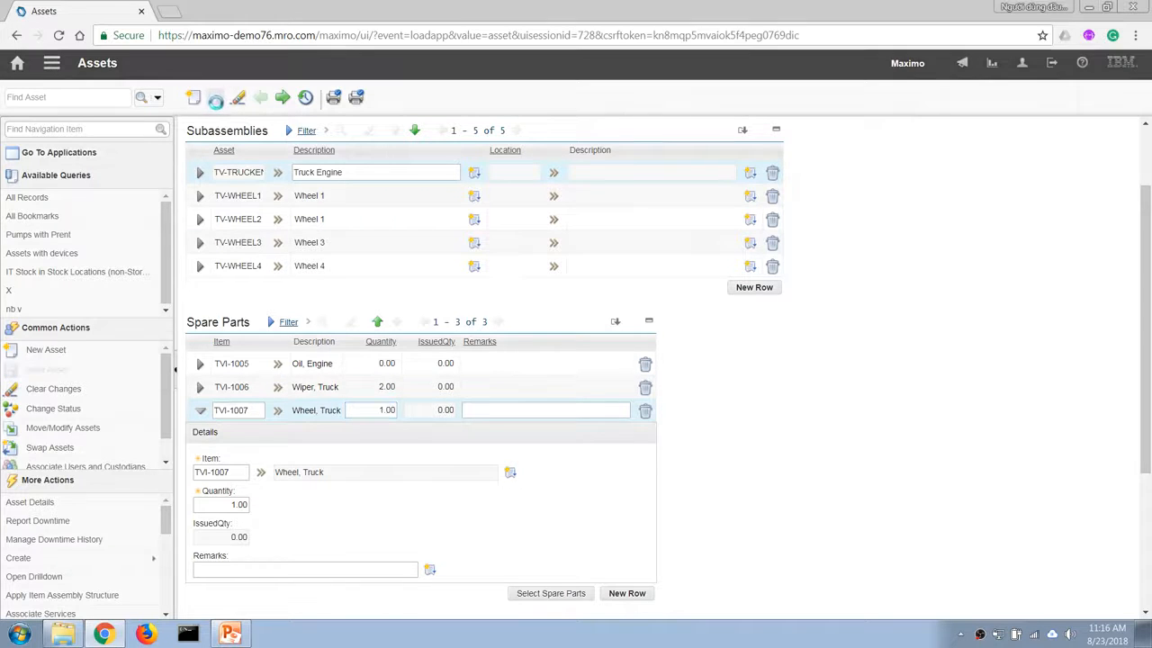